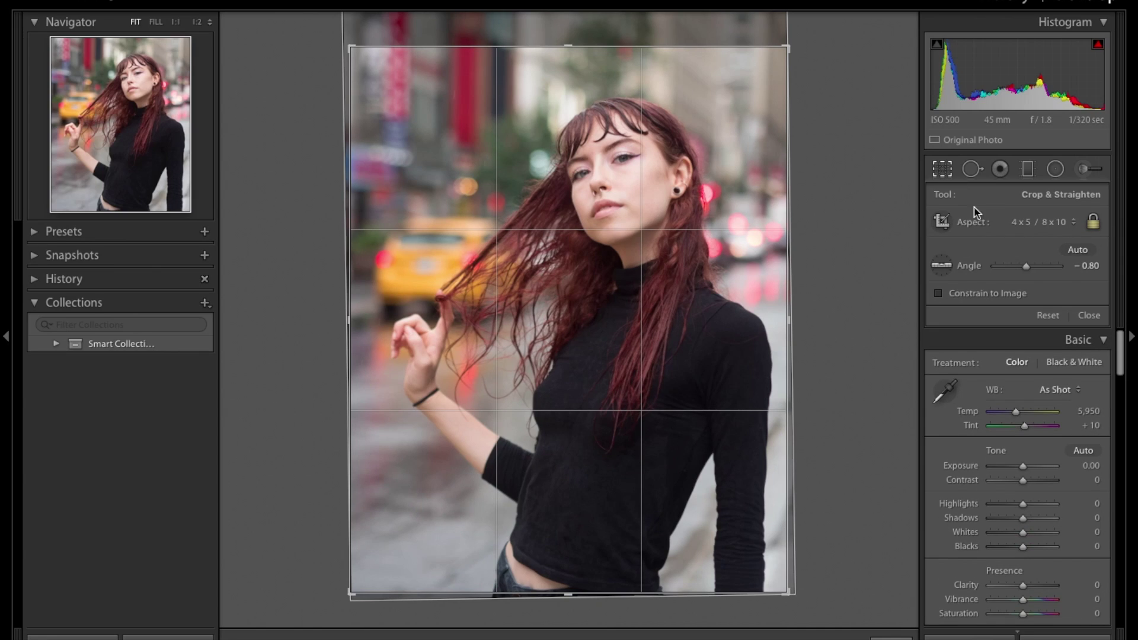
Apply the 4x5 crop and shape the tone curve with the saved point curve ryan and Lights at −72
left_click(943, 171)
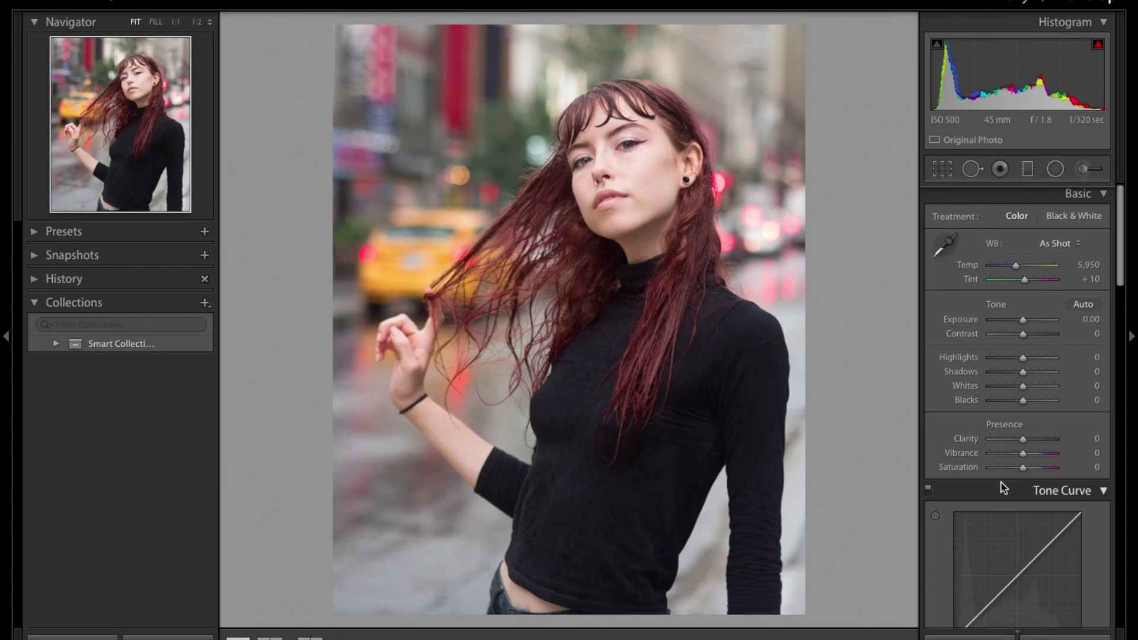
scroll(1004, 488, "down", 5)
left_click(1010, 543)
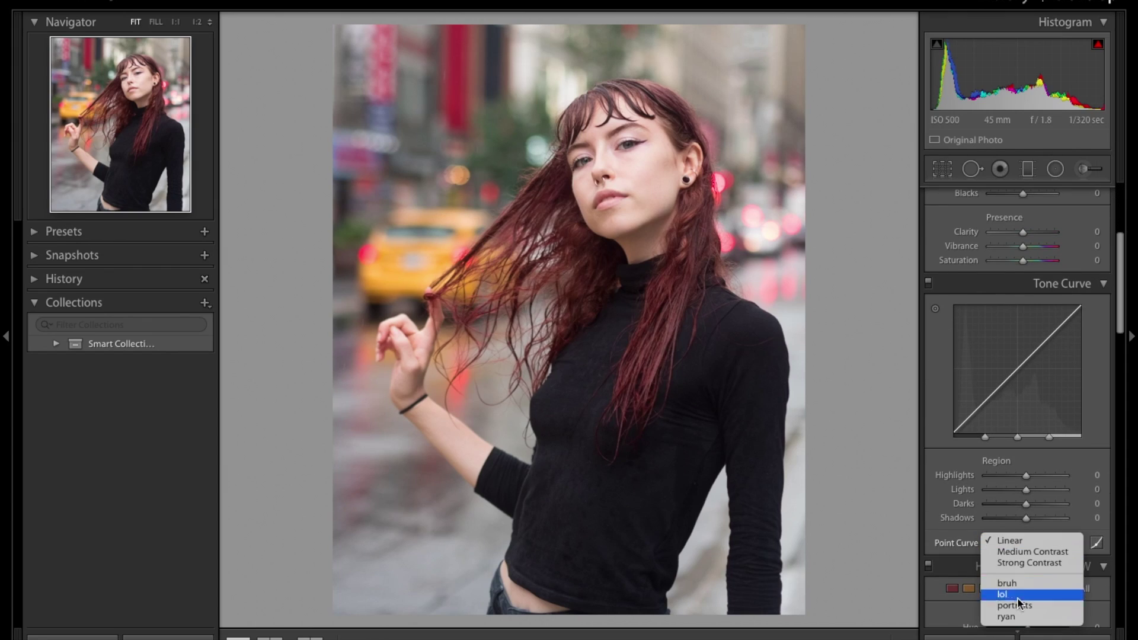
left_click(1018, 617)
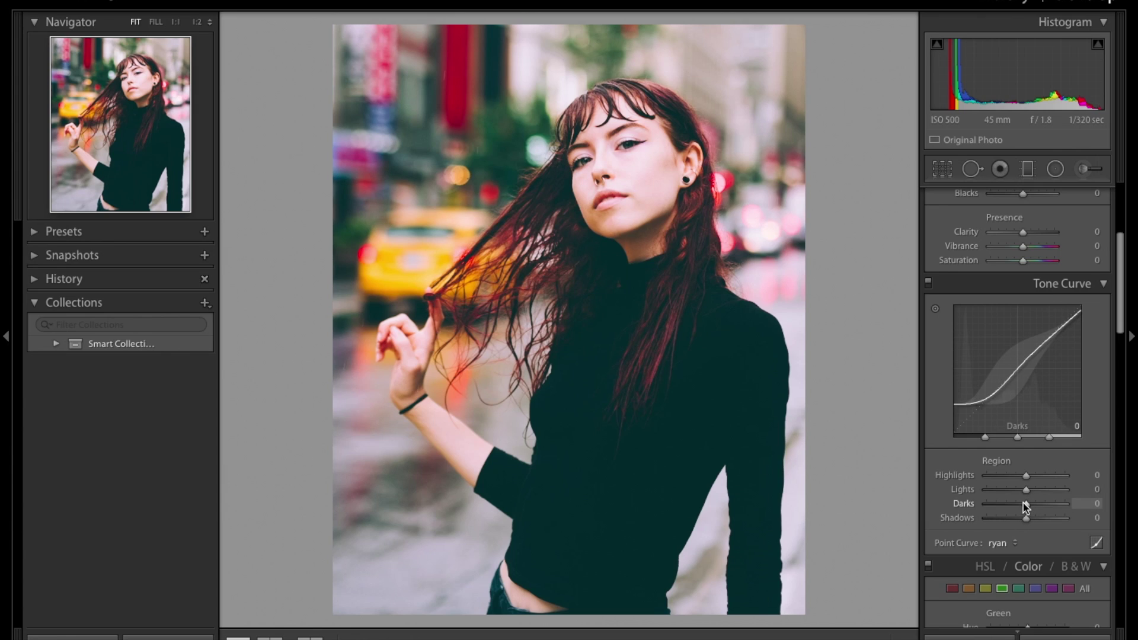
left_click_drag(1028, 490, 998, 483)
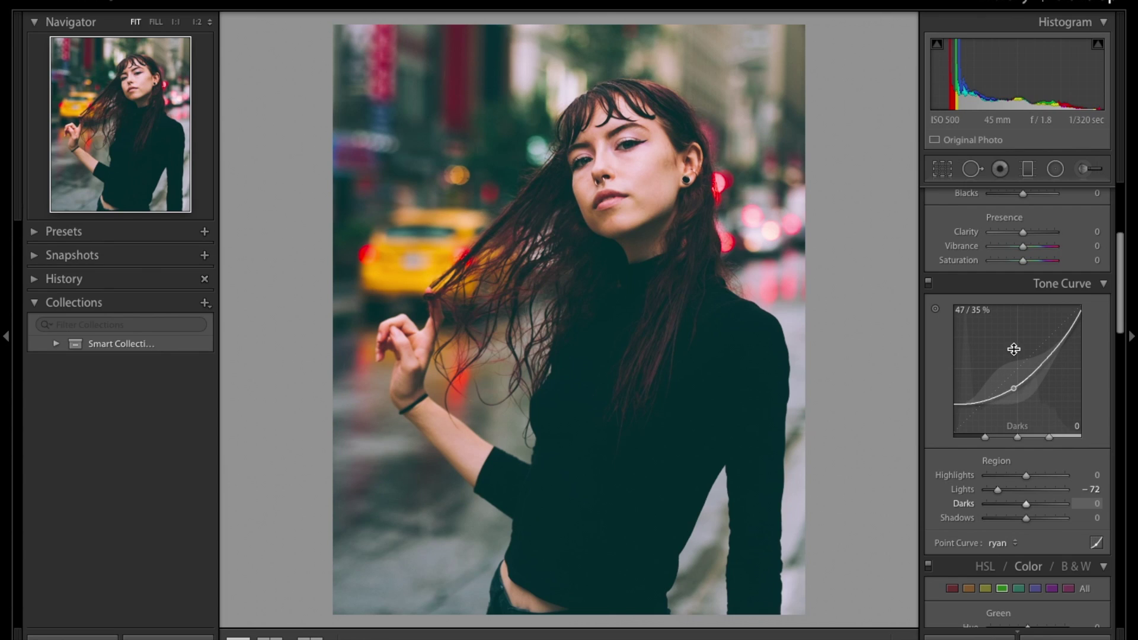
Set the white balance temperature to 5,650 and reduce the Green saturation to −100
scroll(1014, 349, "up", 6)
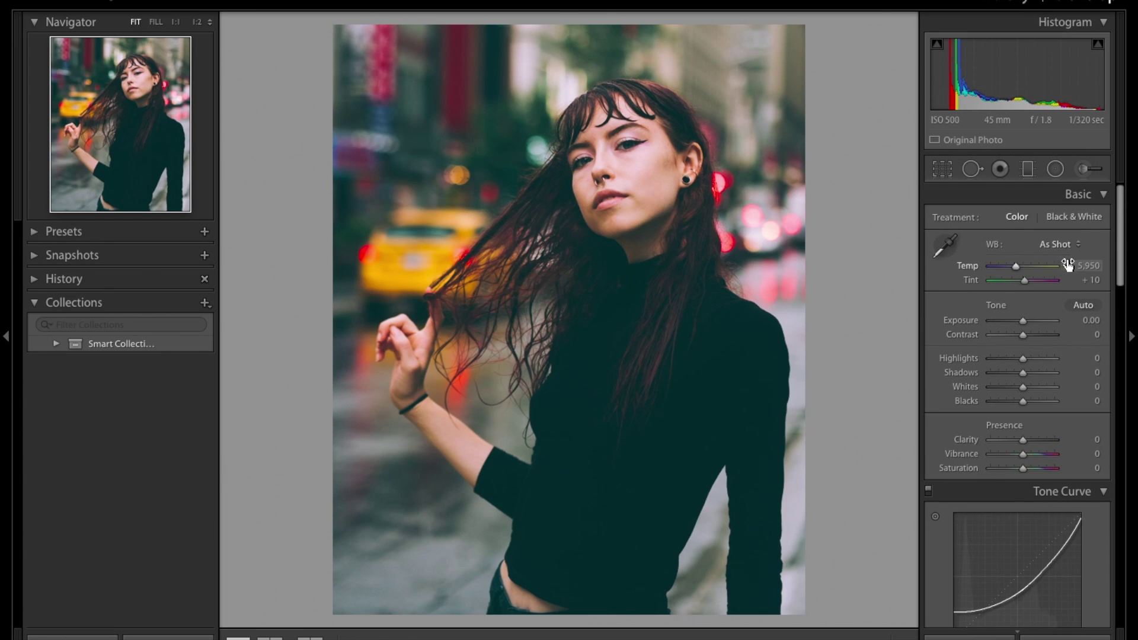
key("Down")
key("Down")
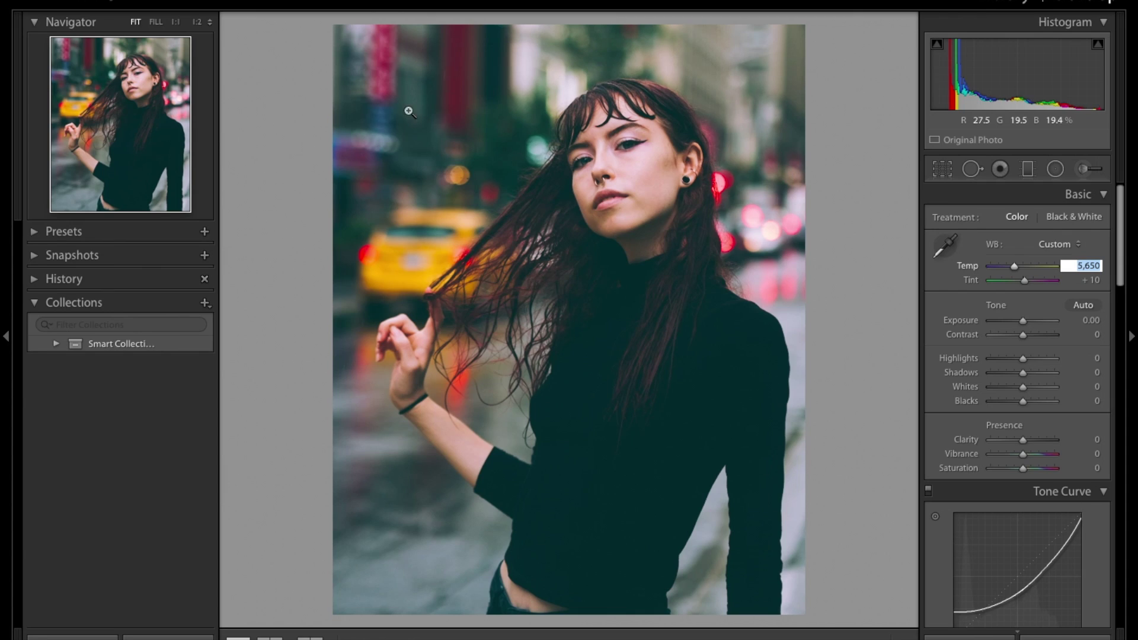
scroll(990, 534, "down", 8)
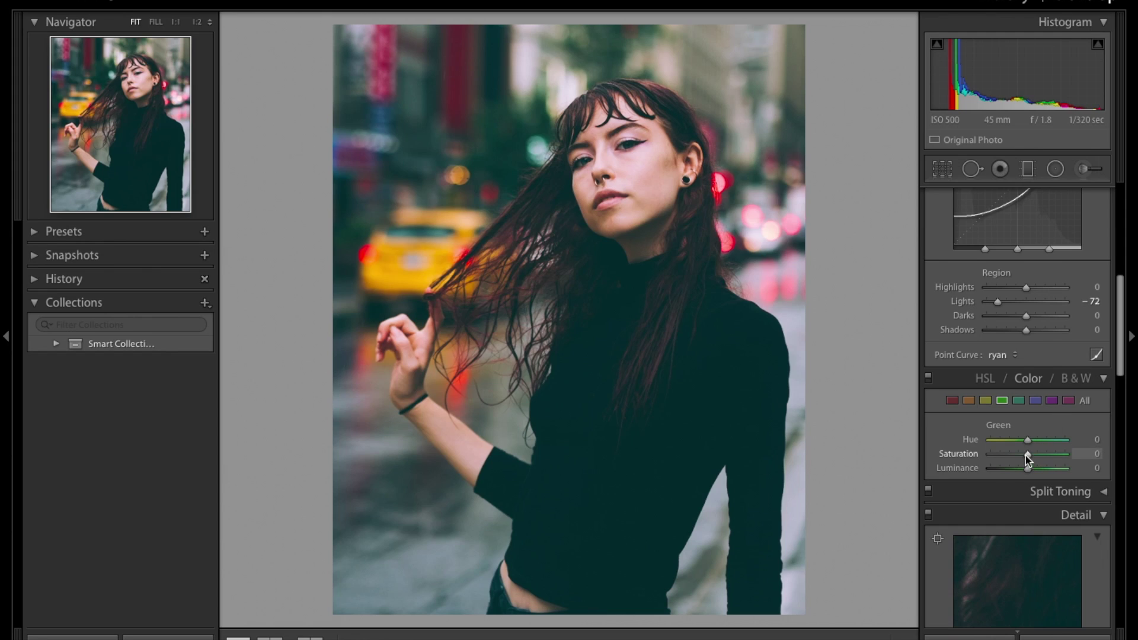
left_click_drag(1028, 456, 977, 453)
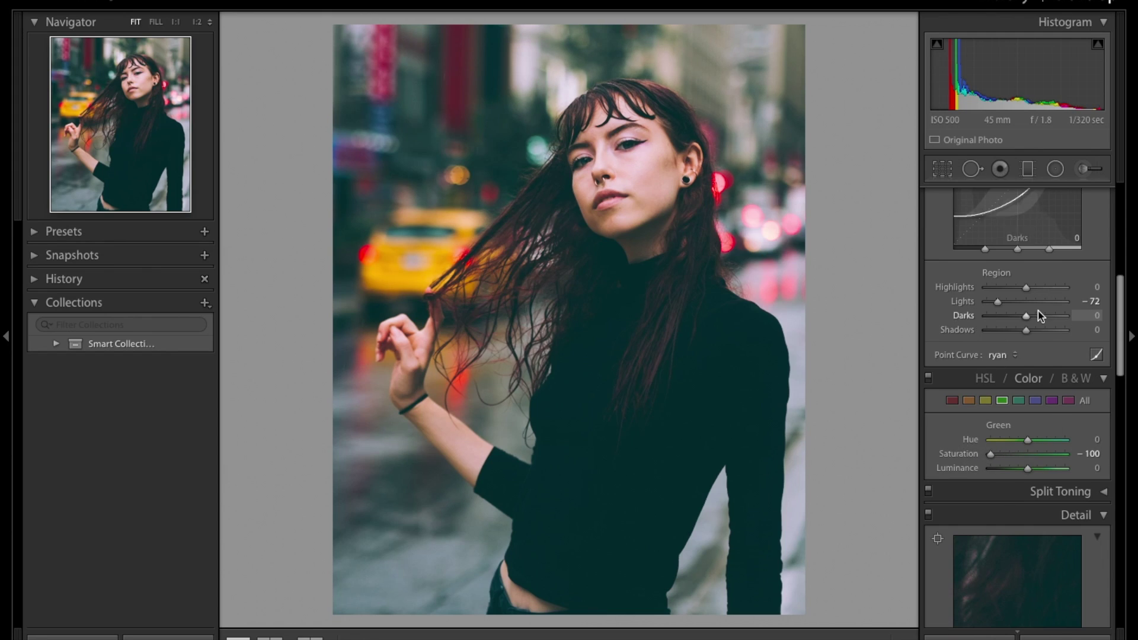
Set the white balance tint to +14 and raise the clarity to +21
scroll(1039, 315, "up", 10)
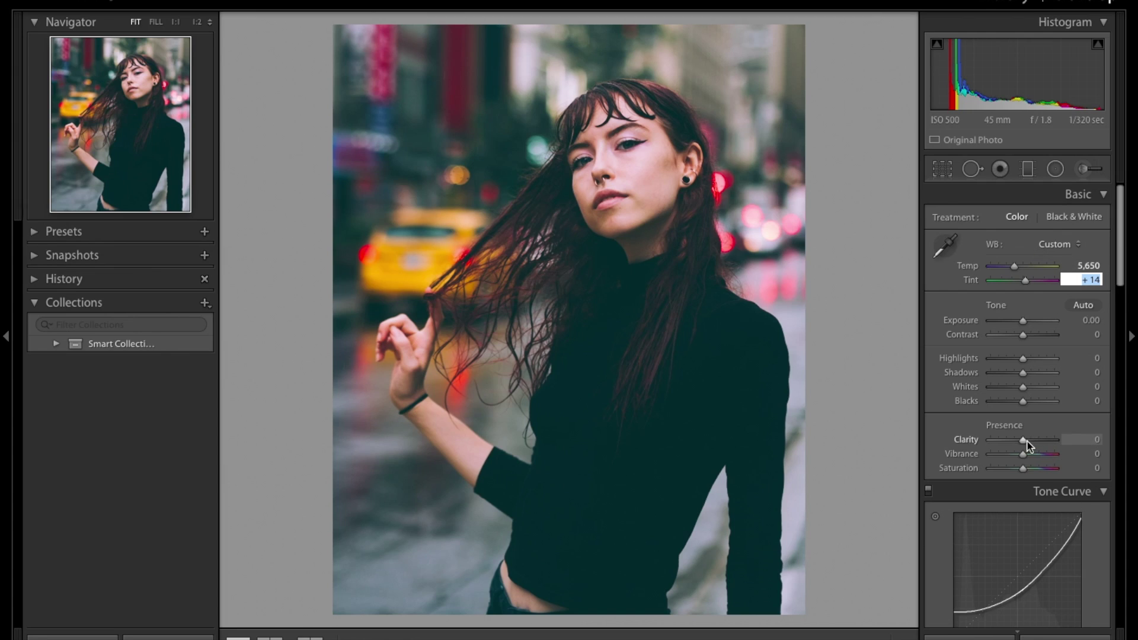
left_click_drag(1023, 440, 1031, 443)
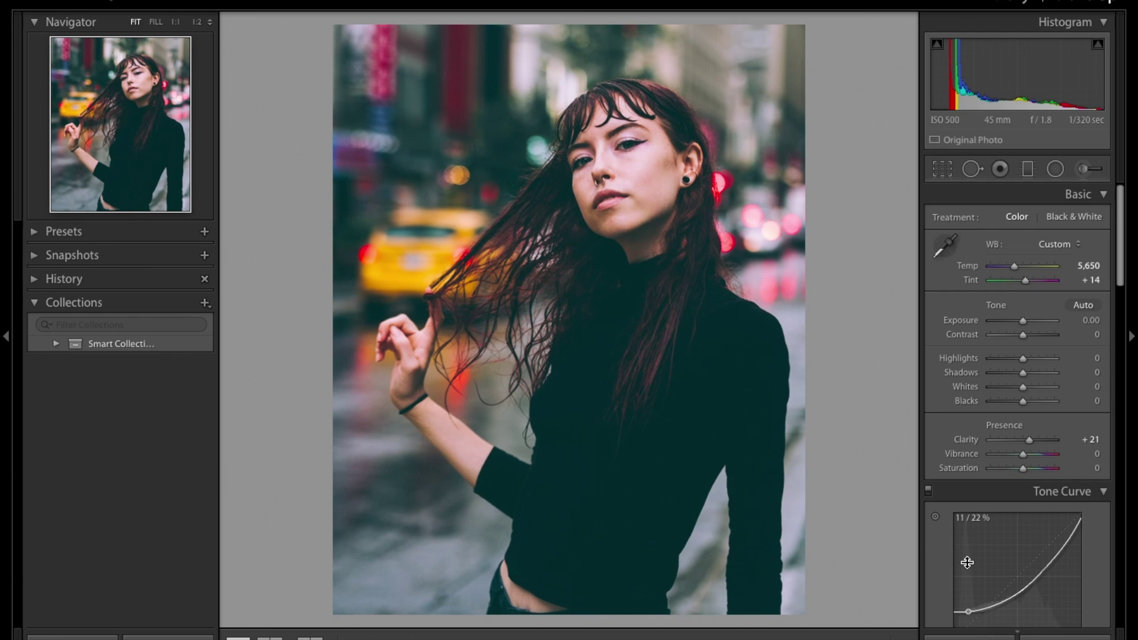
Set the sharpening amount to 70 and raise the luminance noise reduction to about 35
scroll(968, 562, "down", 10)
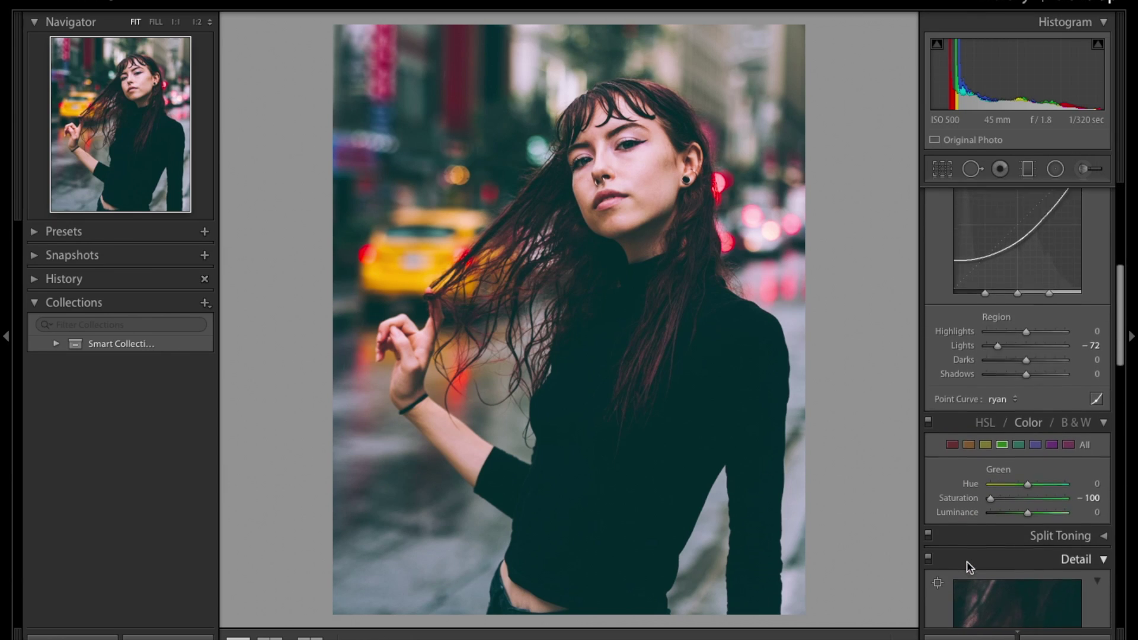
scroll(967, 566, "down", 10)
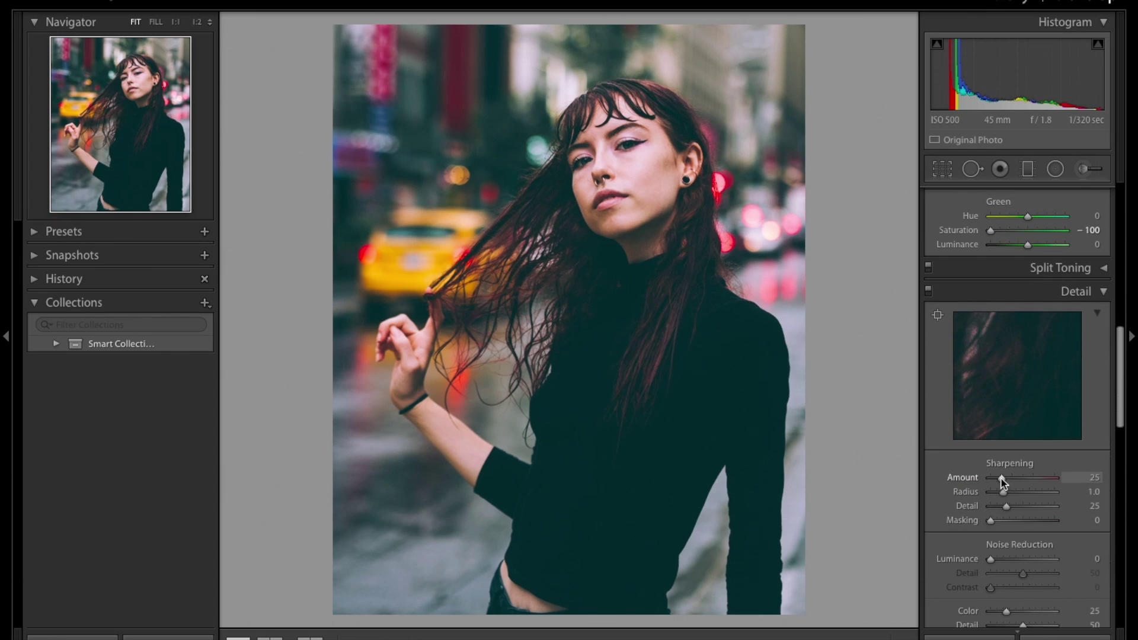
left_click_drag(1004, 479, 1018, 479)
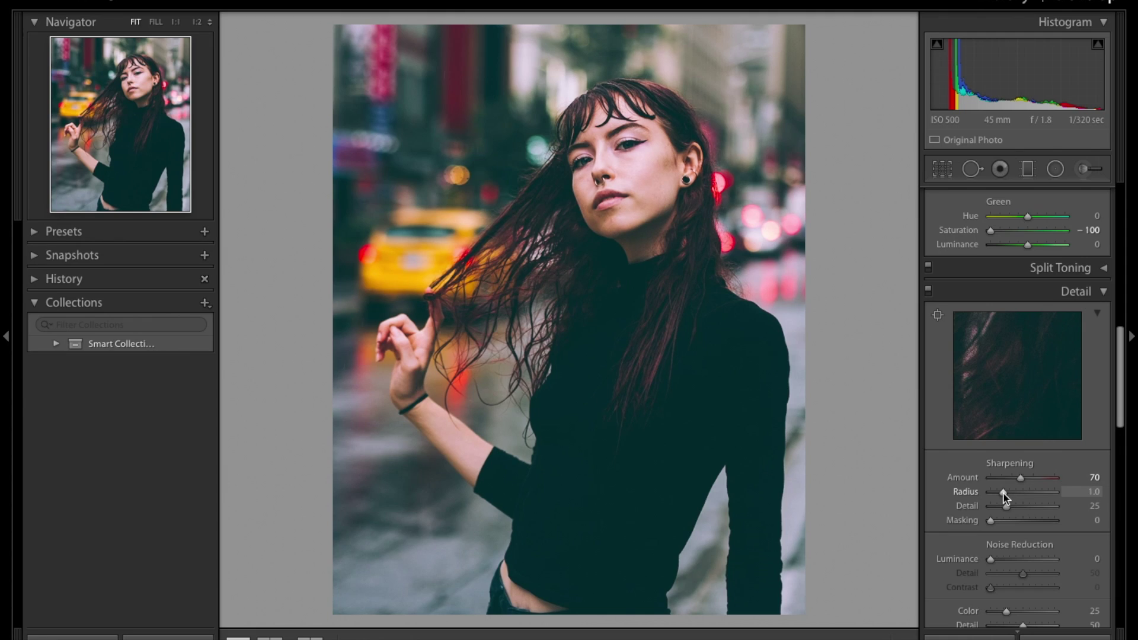
left_click_drag(991, 562, 1014, 565)
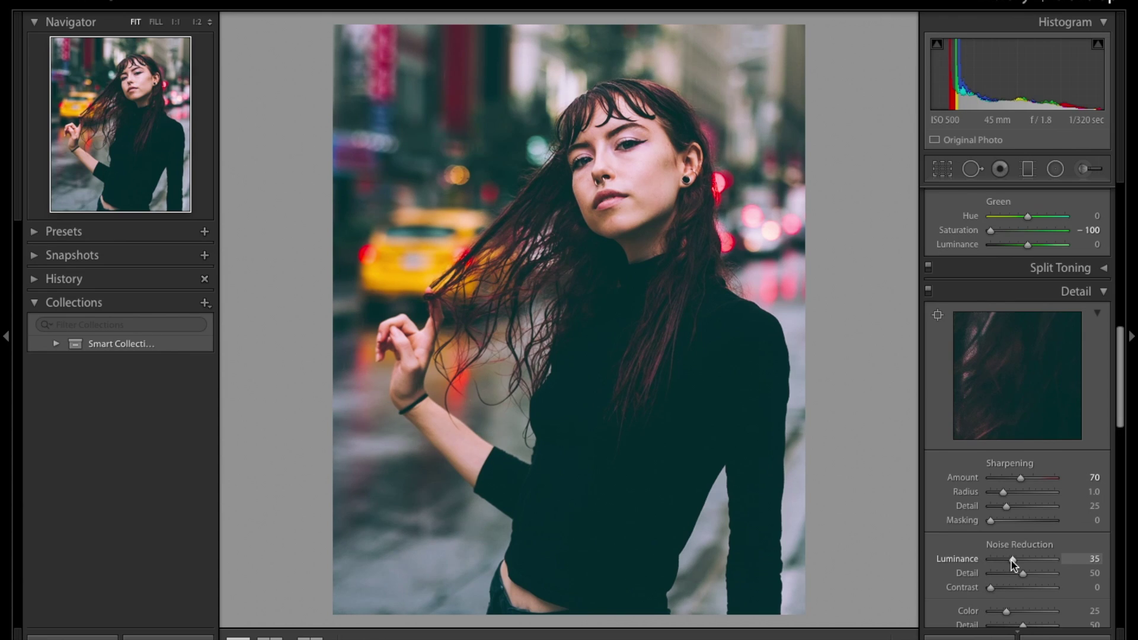
left_click_drag(1015, 565, 1016, 565)
Warm the photo by setting the white balance temperature to 6,200
scroll(1016, 563, "down", 10)
scroll(1016, 564, "down", 10)
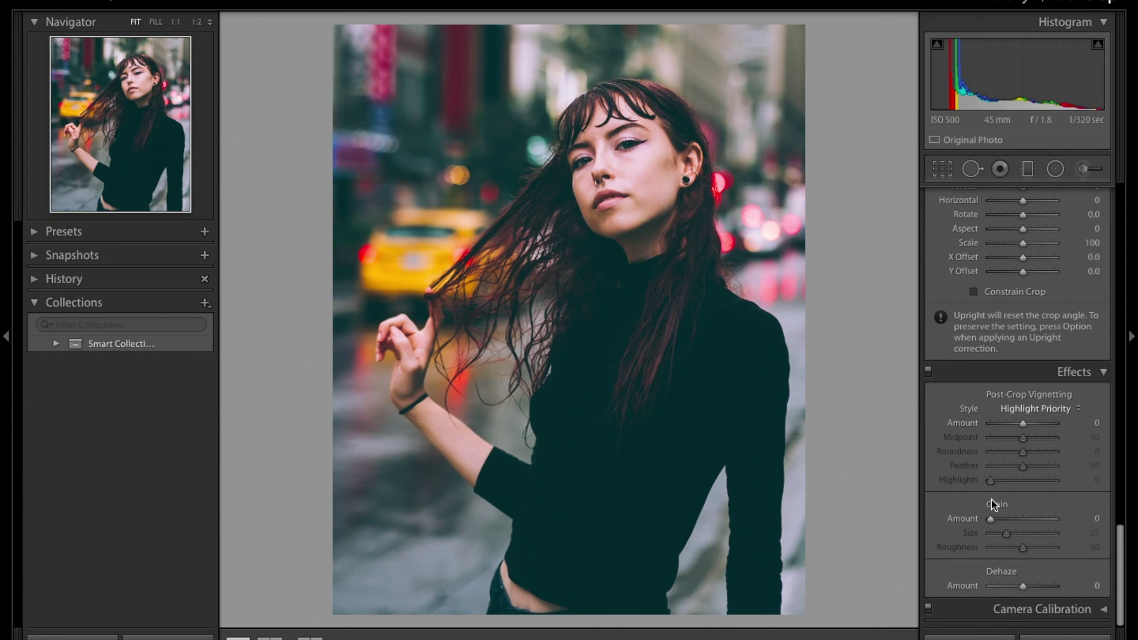
scroll(1010, 471, "up", 20)
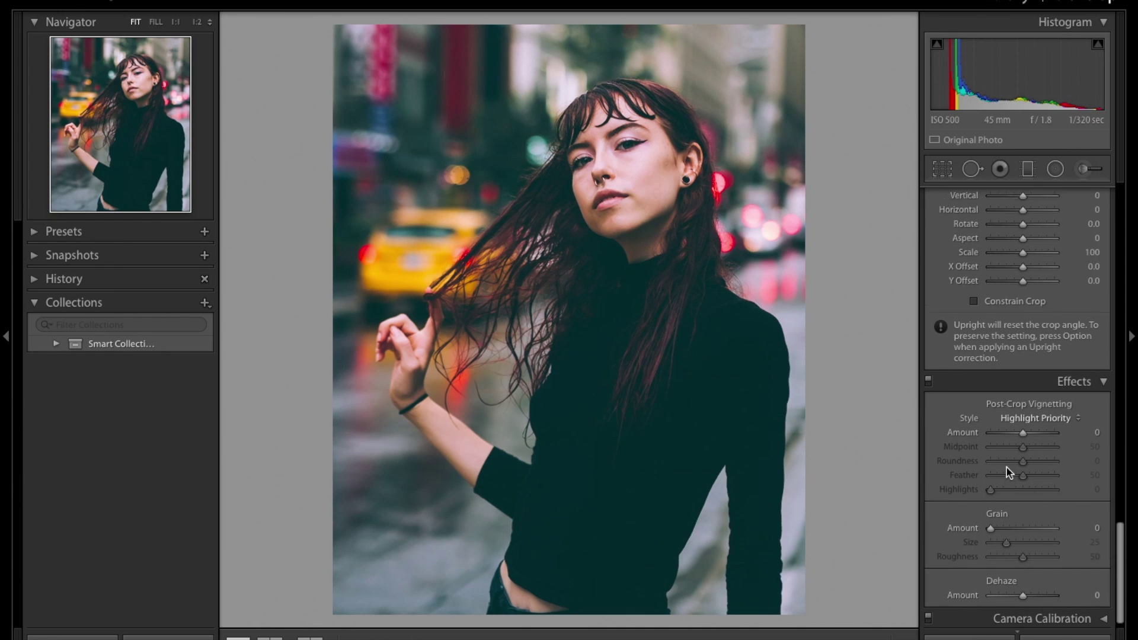
scroll(1007, 467, "up", 2)
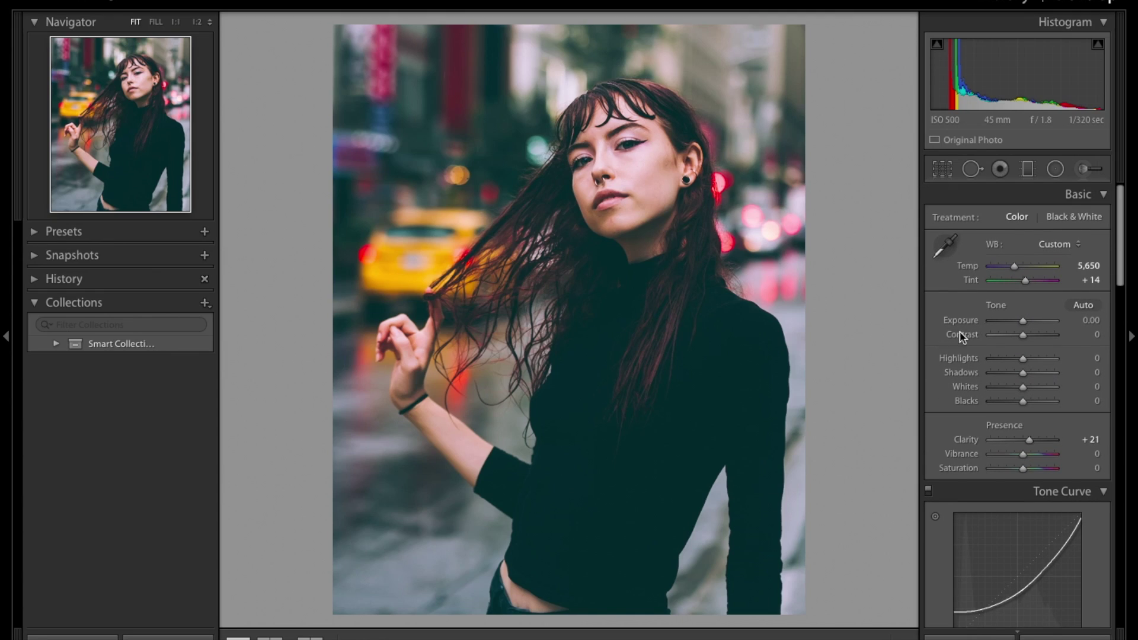
left_click(1088, 266)
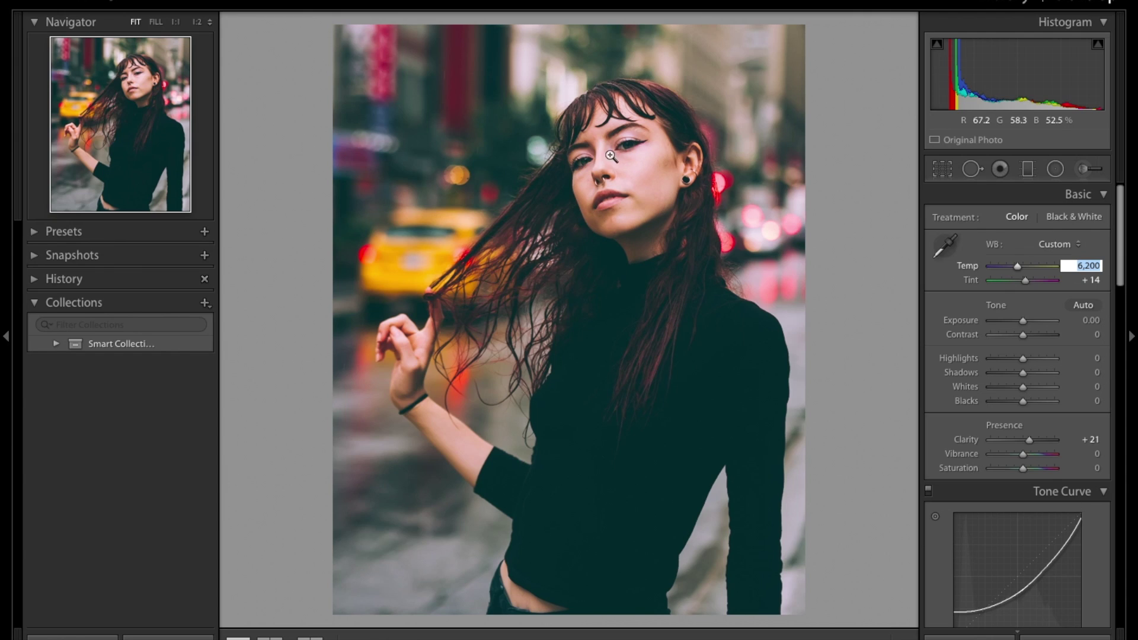
Brush a Dodge (Lighten) adjustment with exposure 0.25 over both eyes, using size 4 and size 3 for the inner corner
left_click(176, 23)
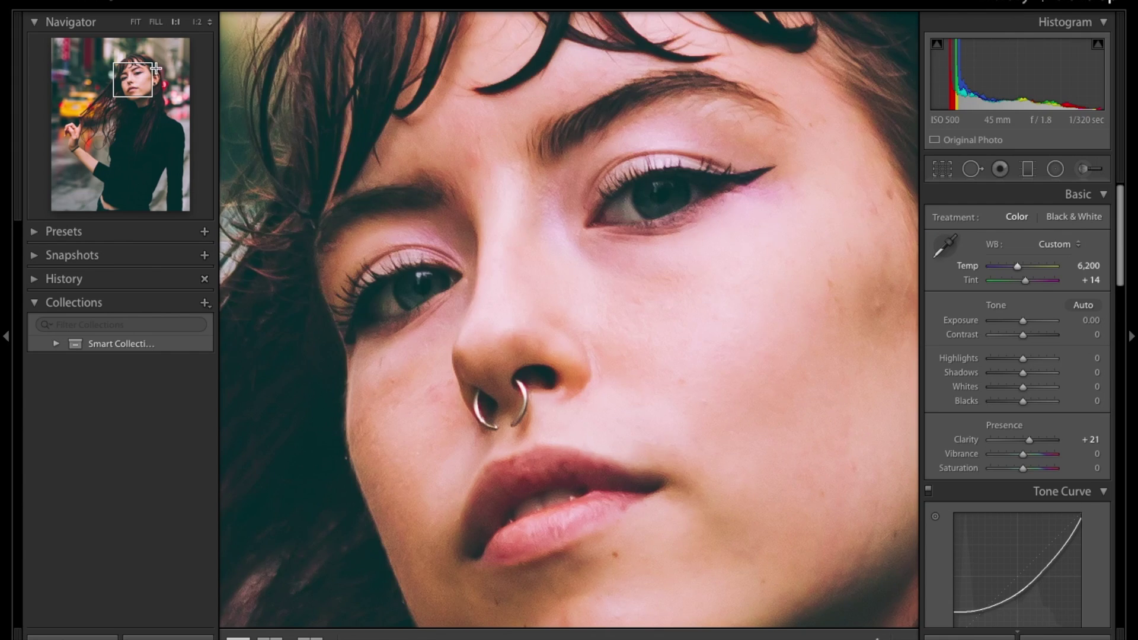
left_click(1085, 170)
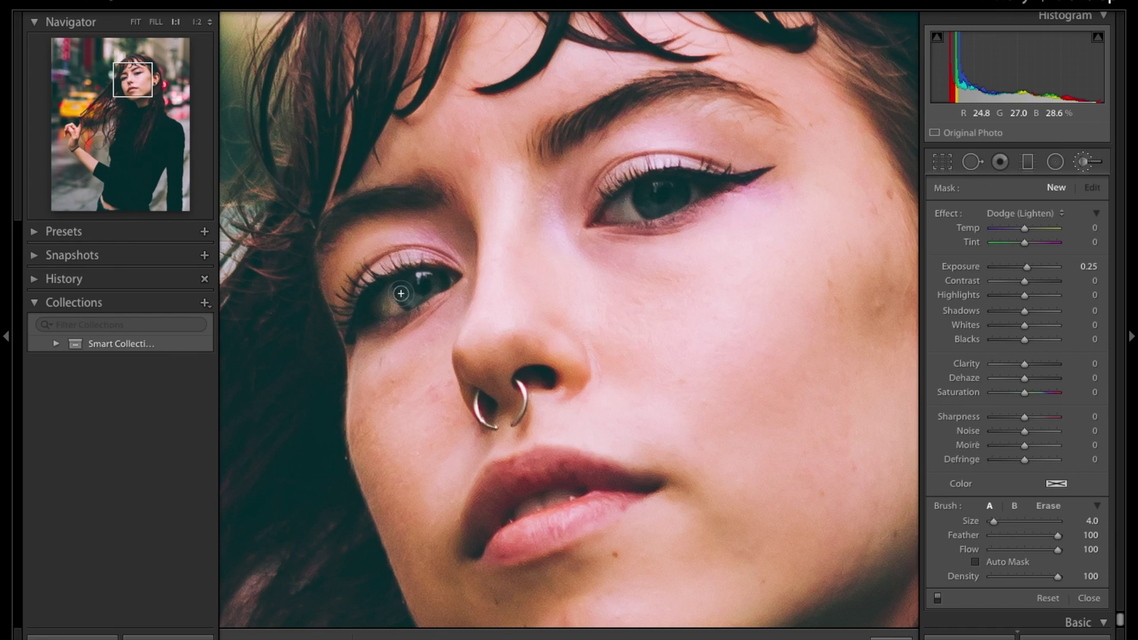
left_click_drag(430, 276, 407, 297)
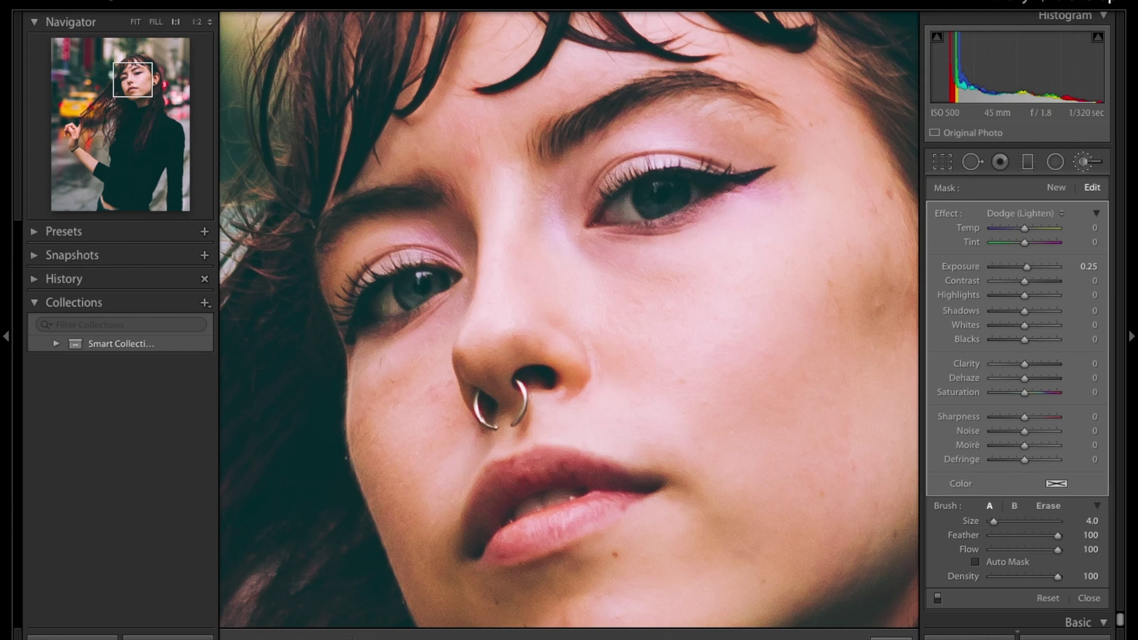
key("o")
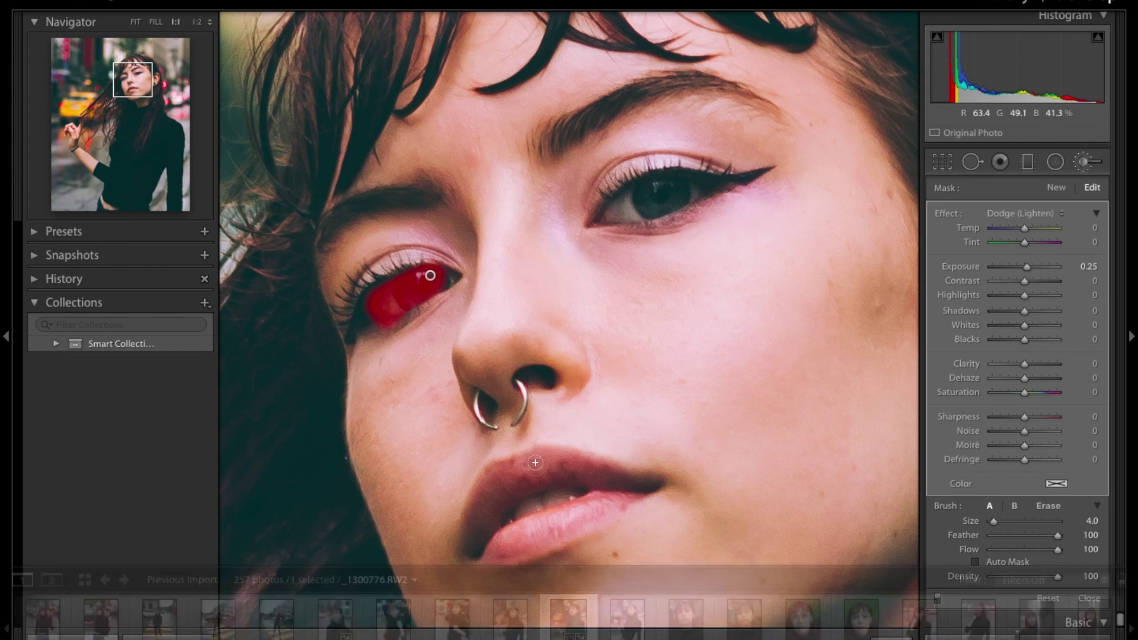
mouse_move(643, 200)
left_mouse_down()
mouse_move(615, 215)
mouse_move(650, 192)
mouse_move(702, 188)
mouse_move(635, 210)
mouse_move(694, 185)
mouse_move(615, 211)
left_mouse_up()
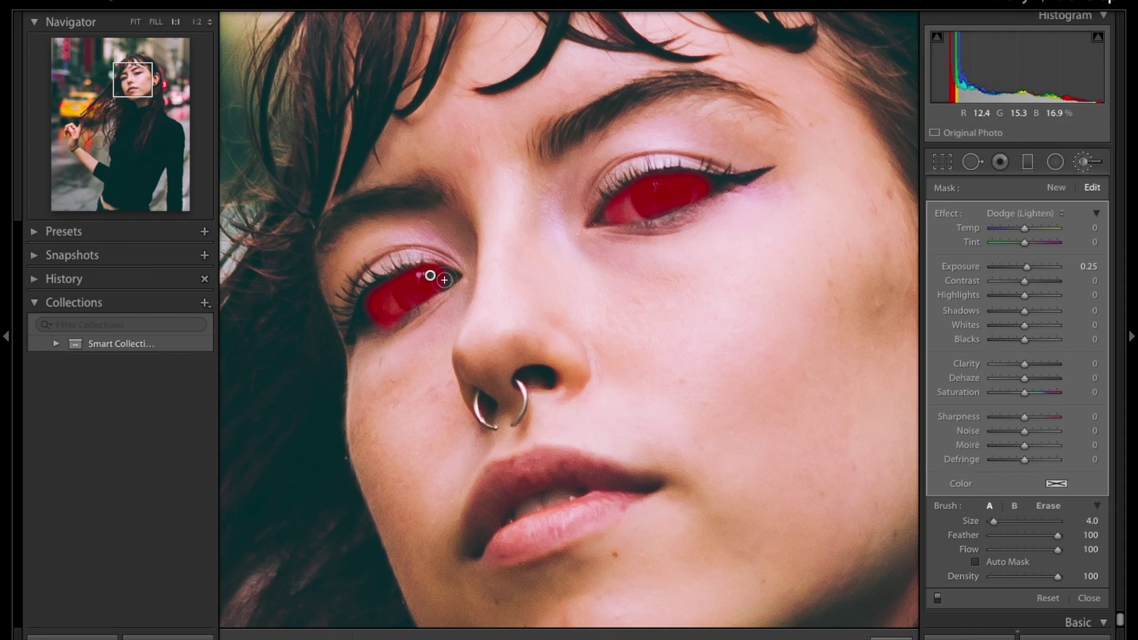
key("bracketleft")
left_click_drag(447, 280, 389, 300)
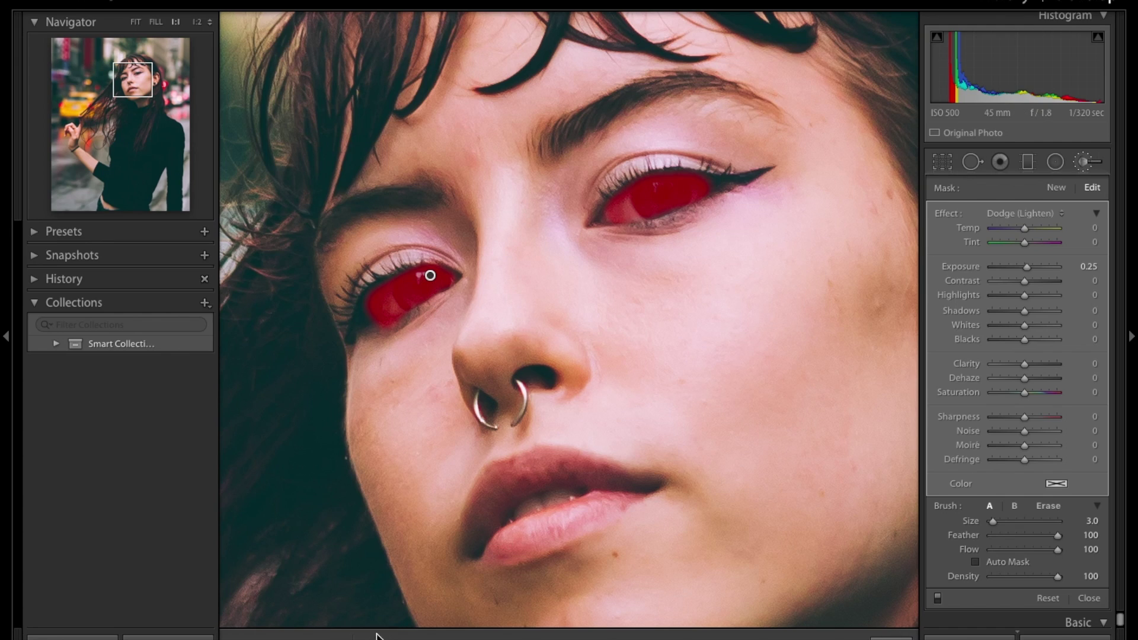
key("o")
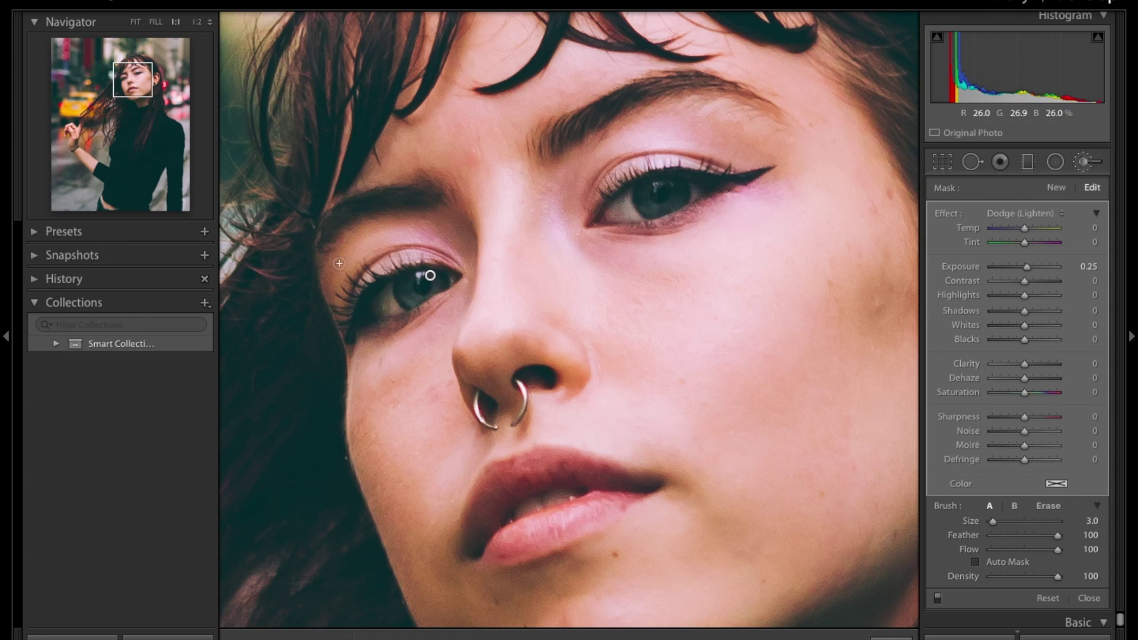
Compare the whole photo before and after the edits several times
left_click(136, 24)
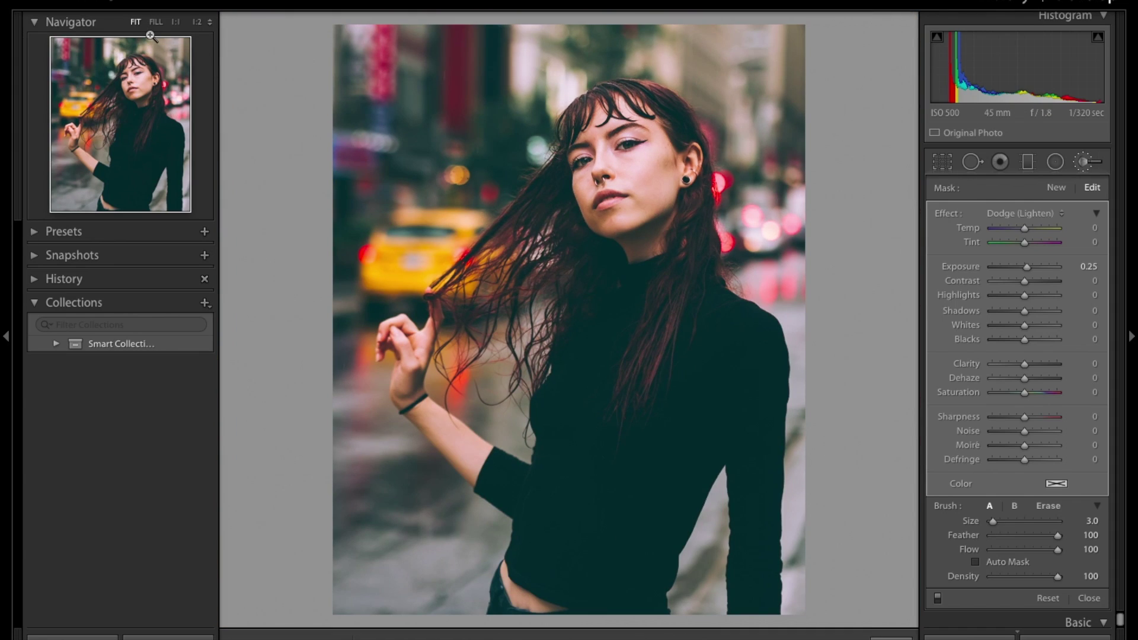
key("backslash")
key("backslash")
key("backslash")
key("backslash")
key("backslash")
key("backslash")
key("backslash")
key("backslash")
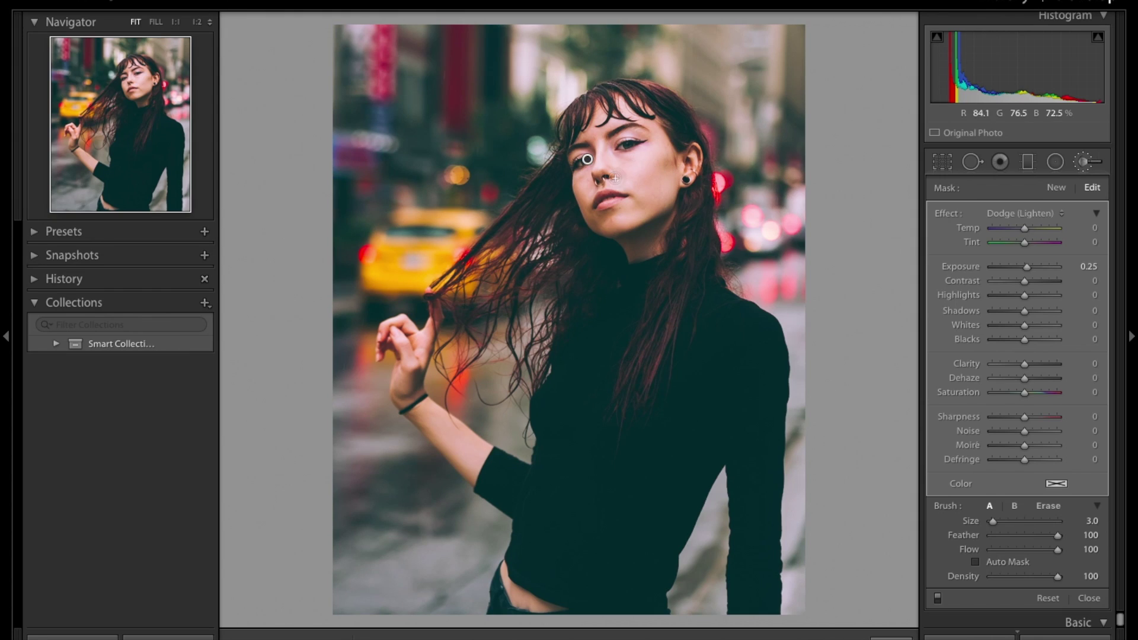
Heal the spot below the lower lip with a size 14 Spot Removal brush and delete the stray cheek correction
left_click(155, 22)
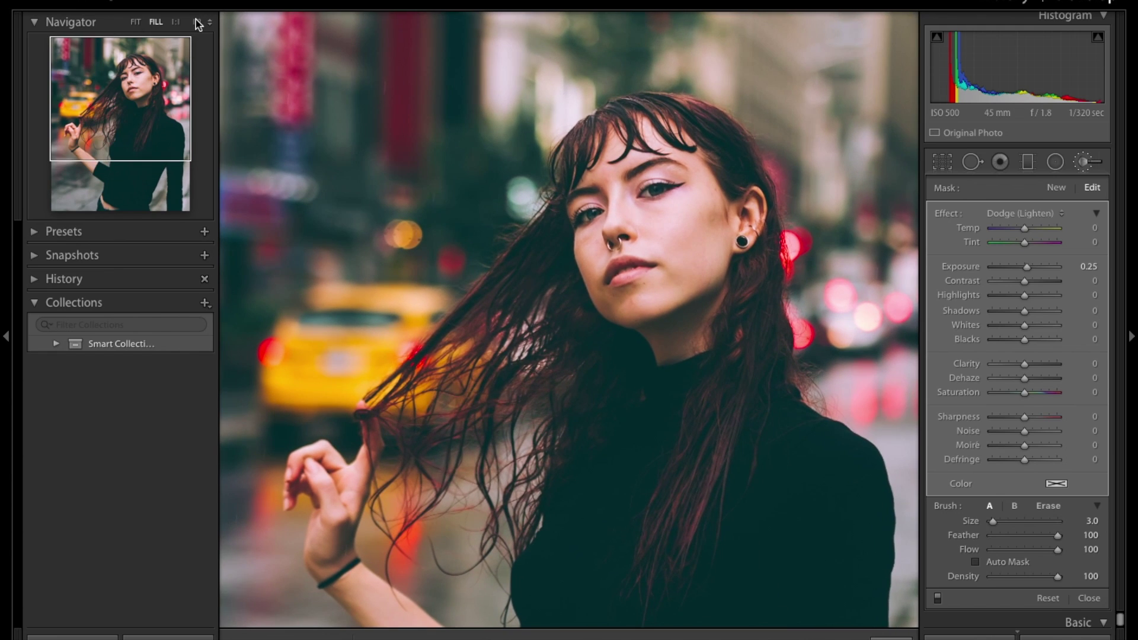
left_click(175, 22)
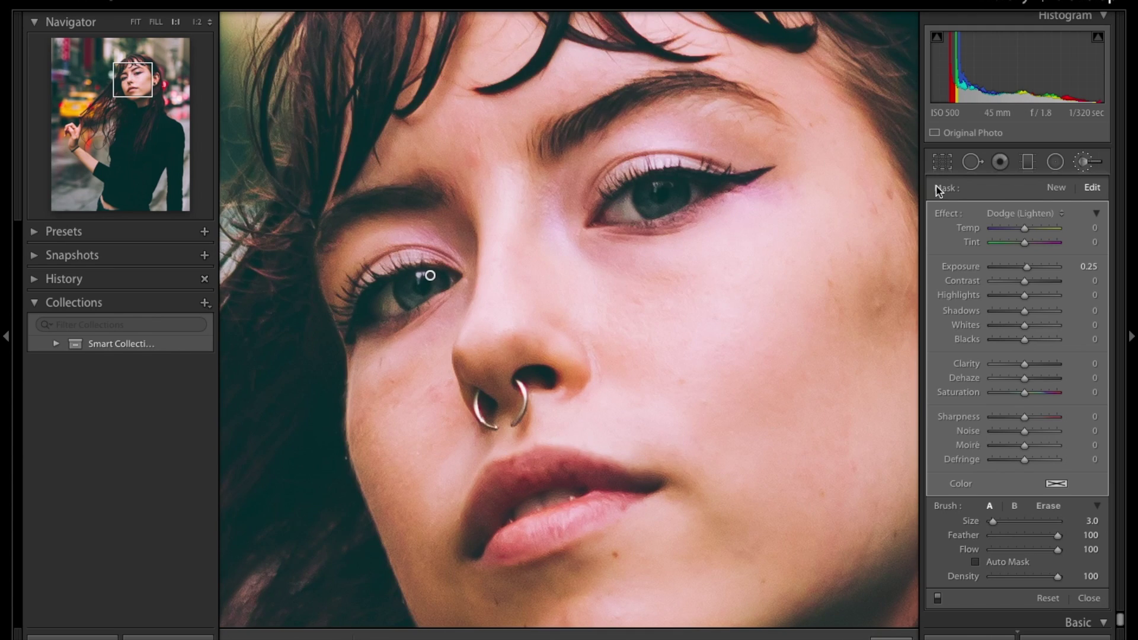
left_click(972, 161)
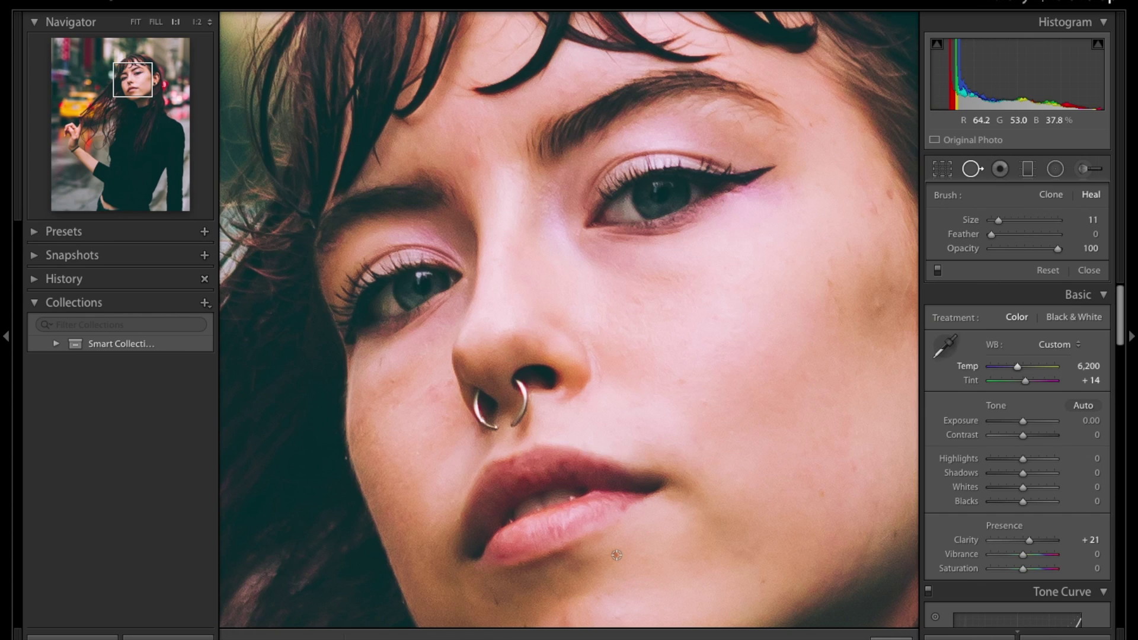
scroll(616, 555, "up", 3)
left_click(617, 555)
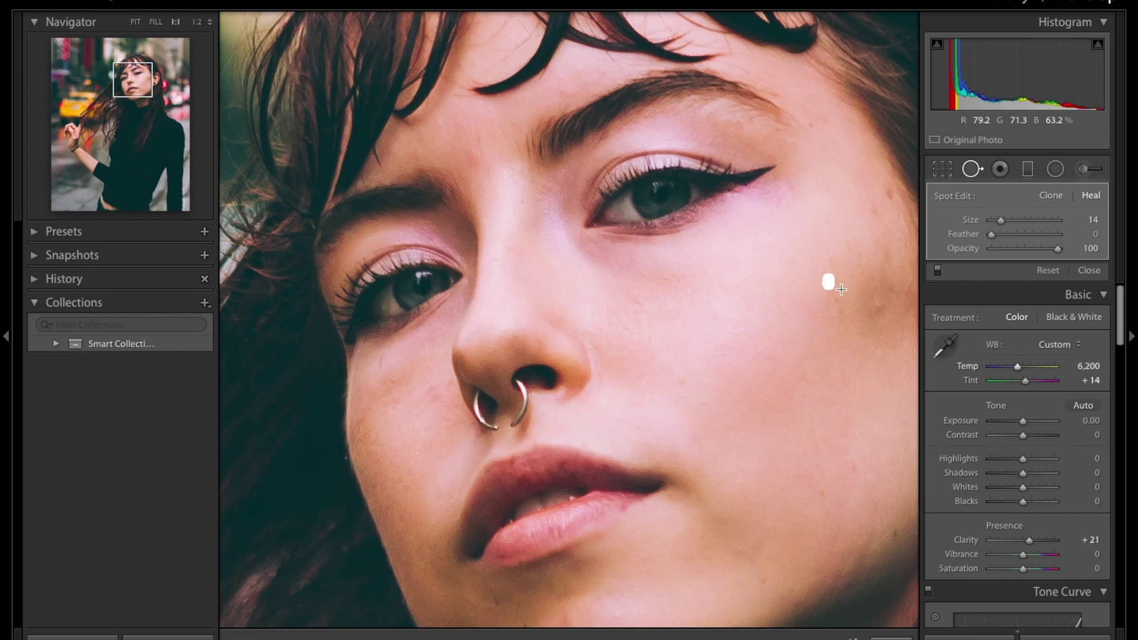
key("Delete")
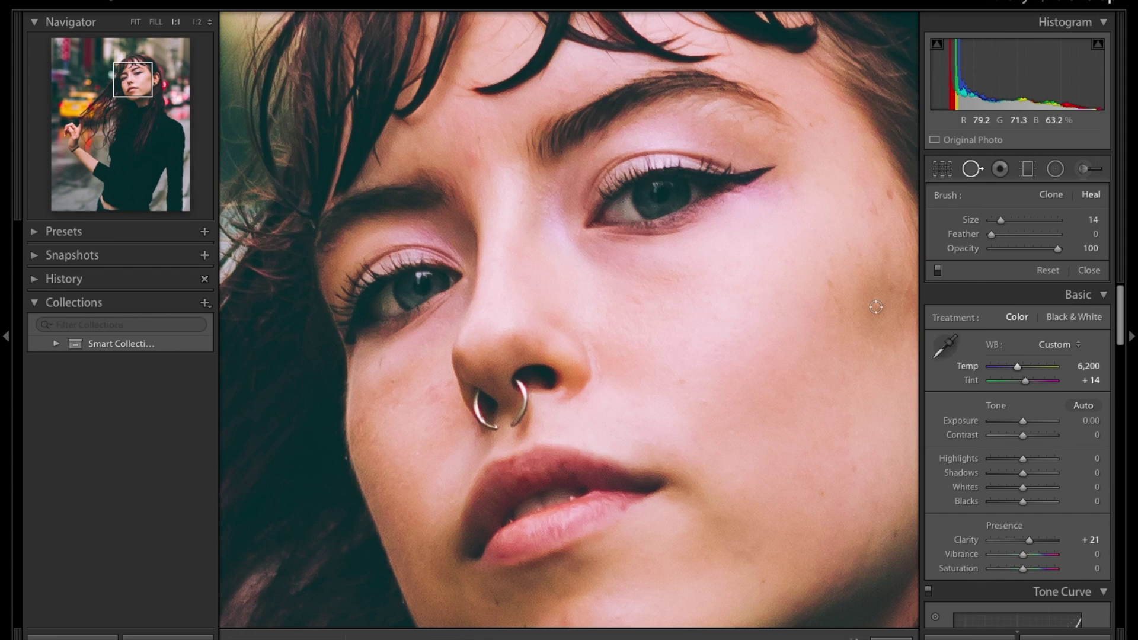
Heal the blemishes beside the eye, near the eyebrow, on both cheeks and on the chin
left_click(876, 306)
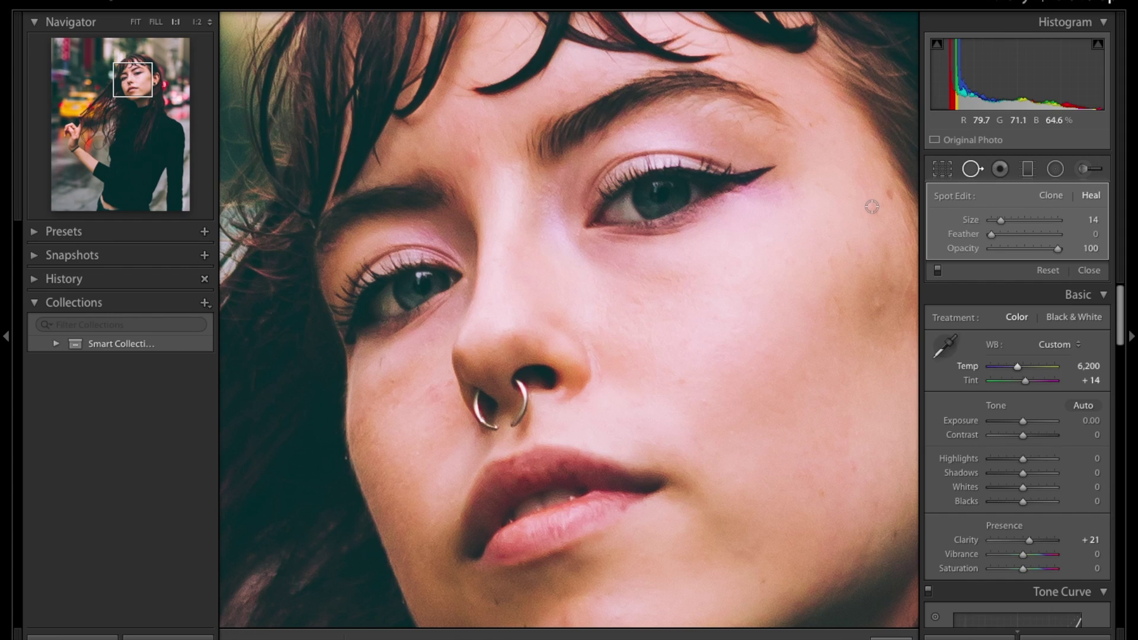
left_click_drag(872, 207, 874, 214)
left_click_drag(890, 194, 888, 193)
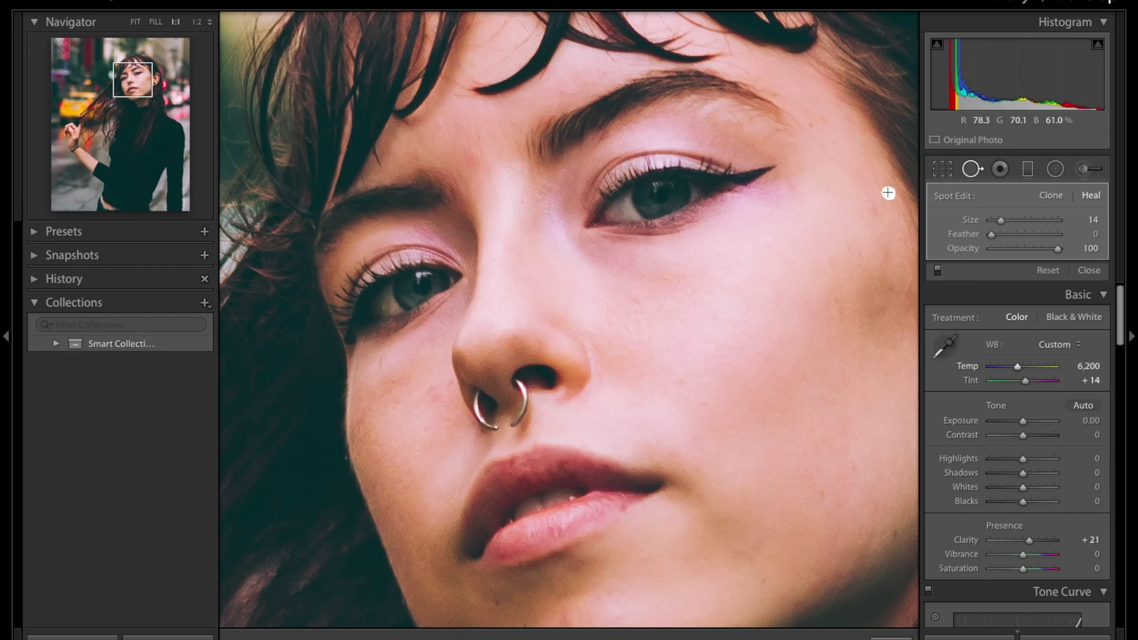
left_click(811, 124)
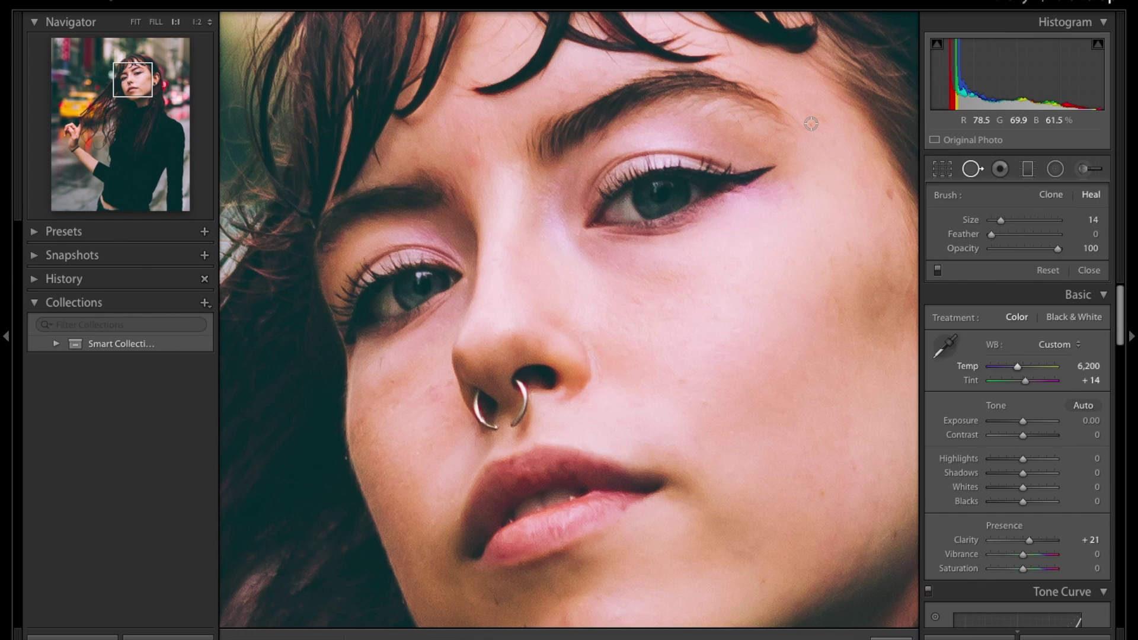
left_click(393, 381)
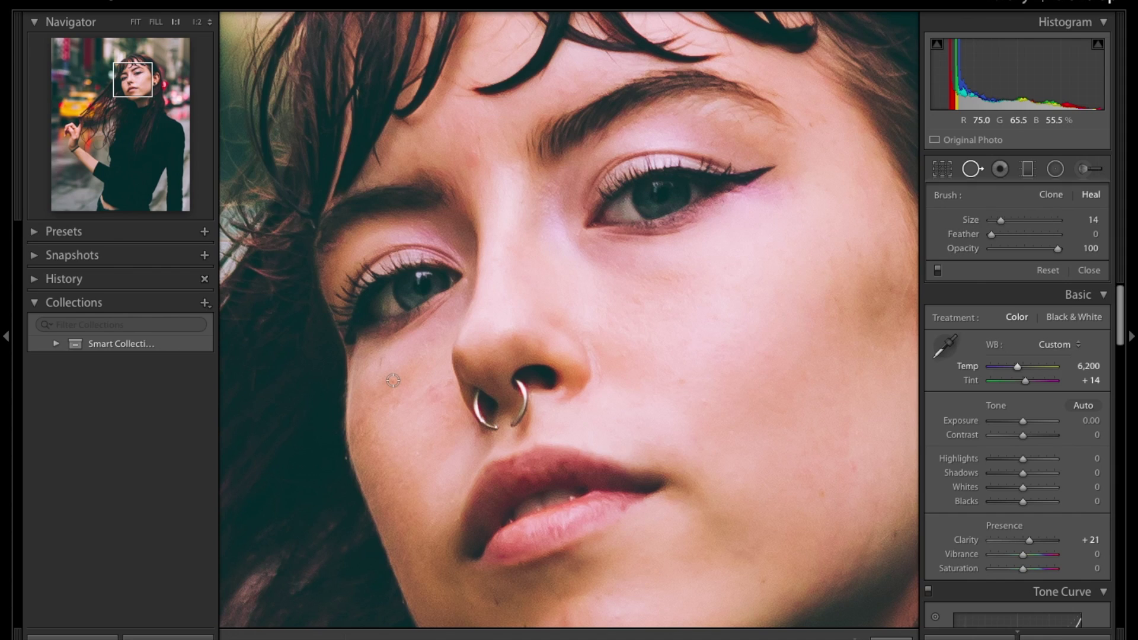
left_click(494, 598)
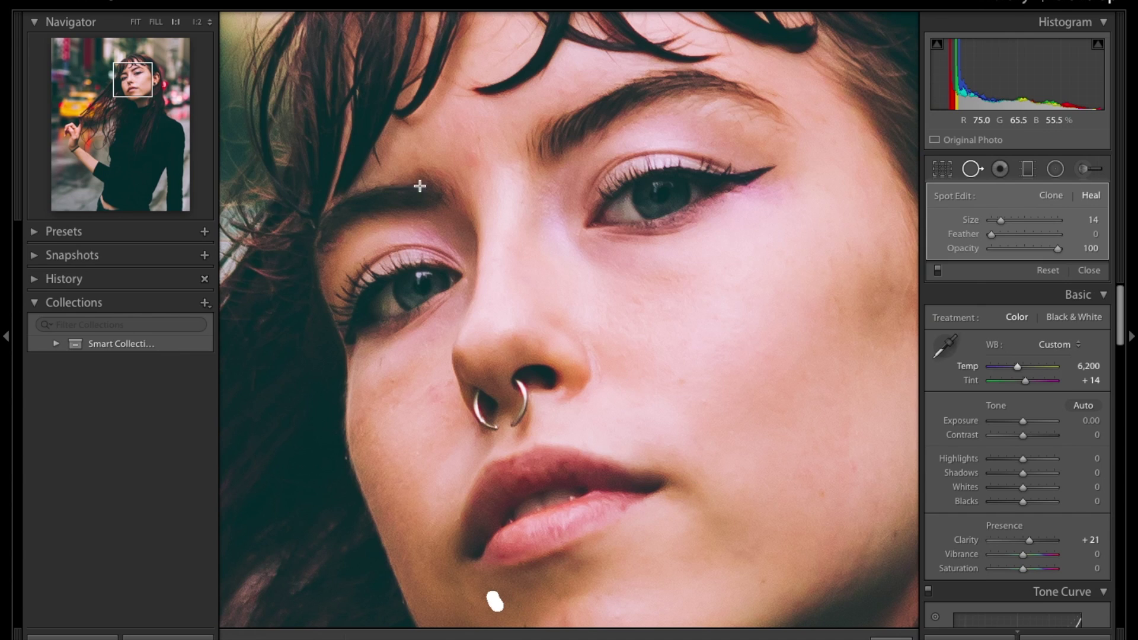
Heal the remaining small blemishes on the cheek beside the nose and below the other eye with the size 14 brush
left_click(146, 85)
left_click_drag(145, 85, 144, 88)
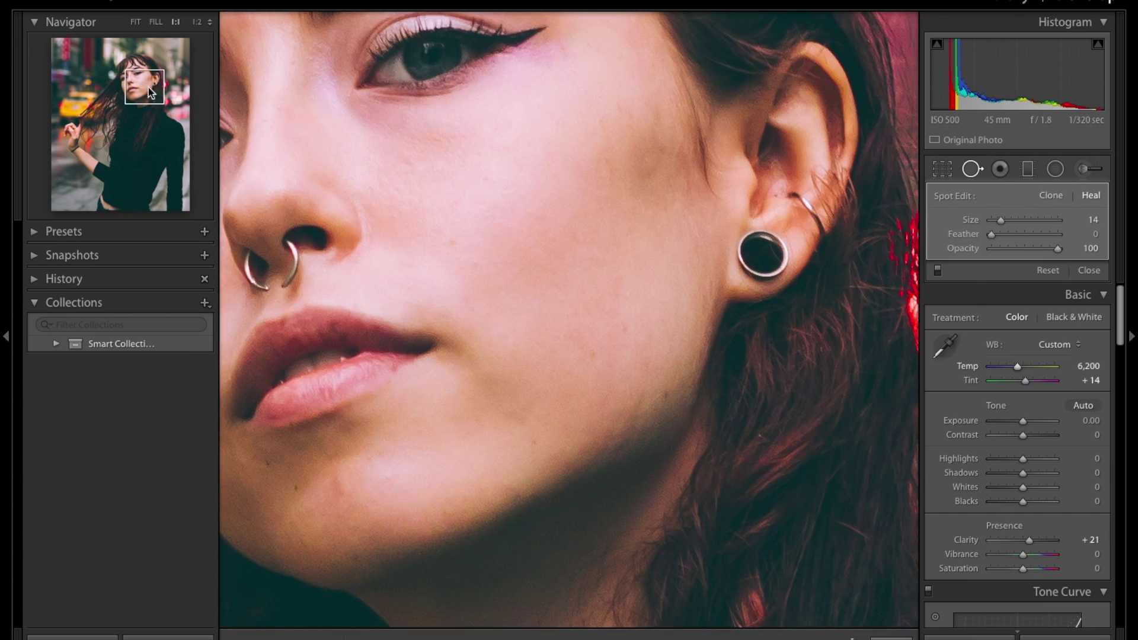
left_click(453, 241)
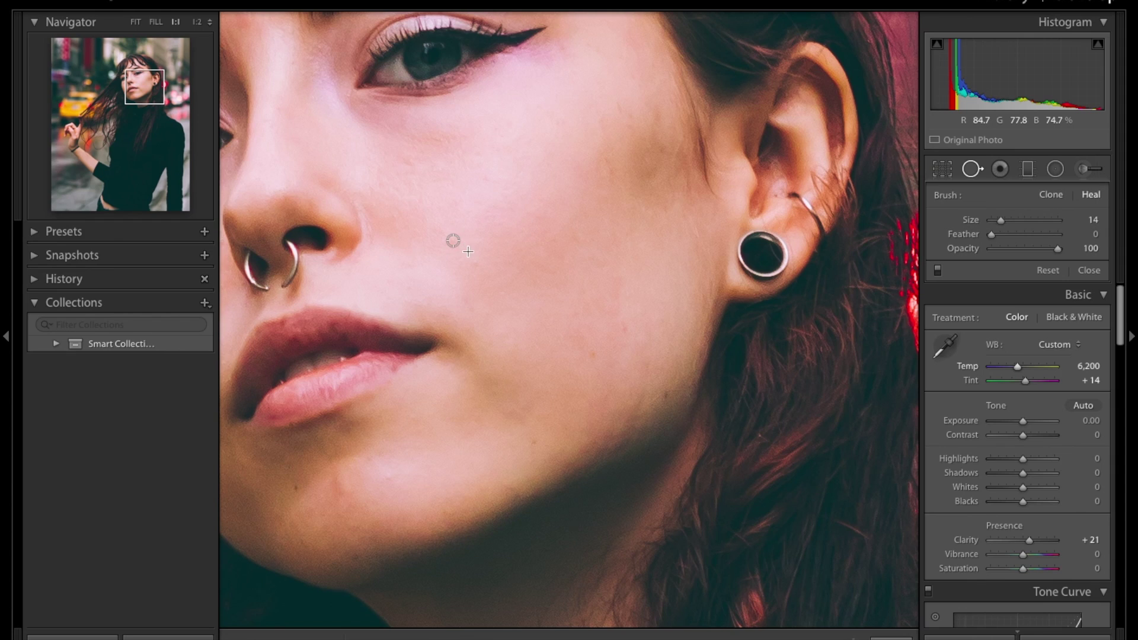
left_click_drag(468, 251, 471, 257)
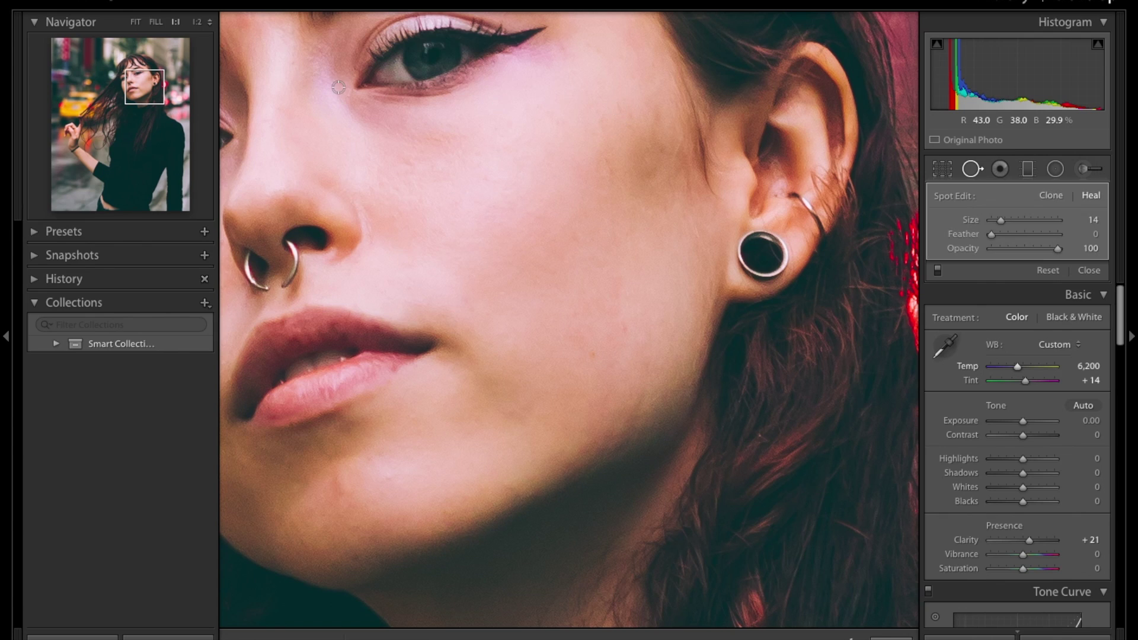
left_click(149, 83)
left_click_drag(148, 83, 137, 84)
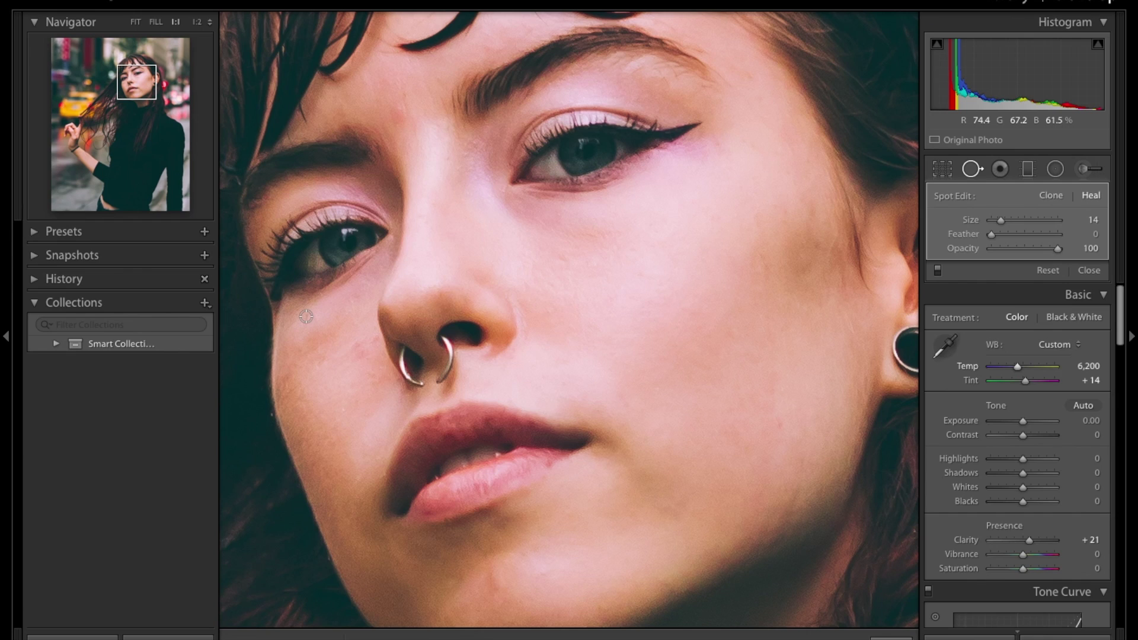
left_click_drag(306, 318, 306, 320)
Set up a new Adjustment Brush from the retouch skin preset with clarity -59, sharpness 11 and noise 47
left_click(1085, 172)
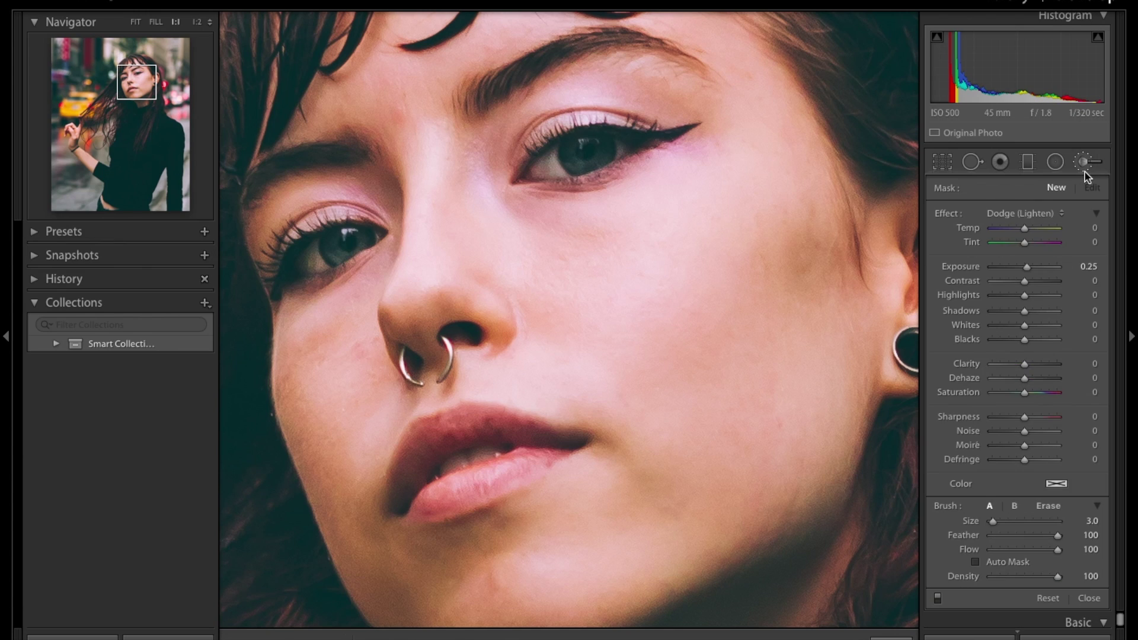
left_click(1059, 207)
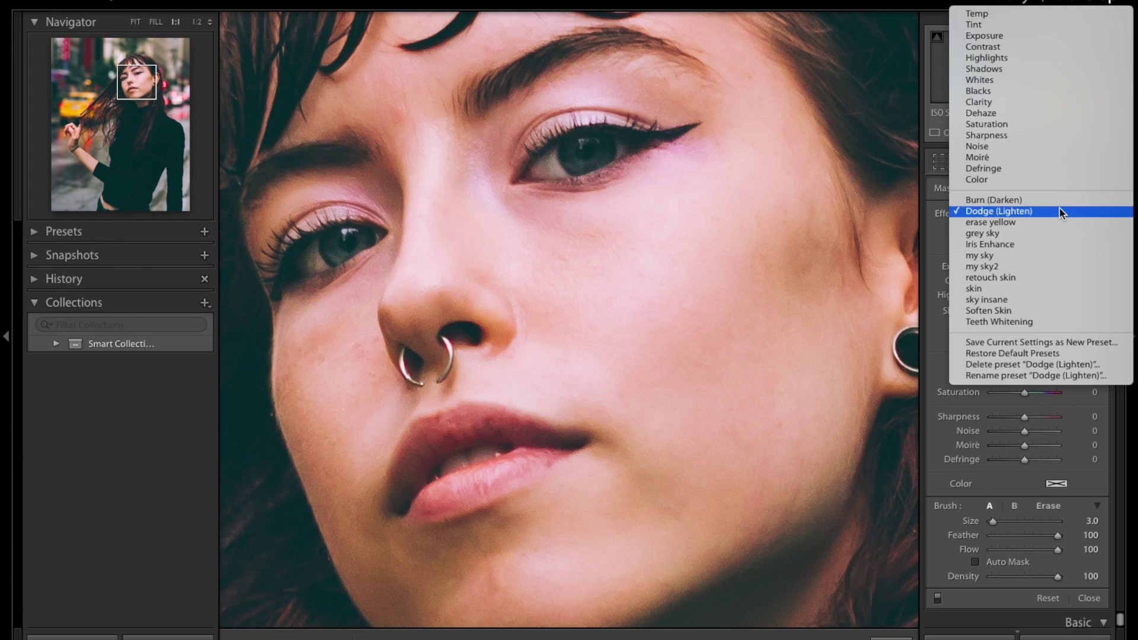
left_click(1014, 278)
left_click(1013, 277)
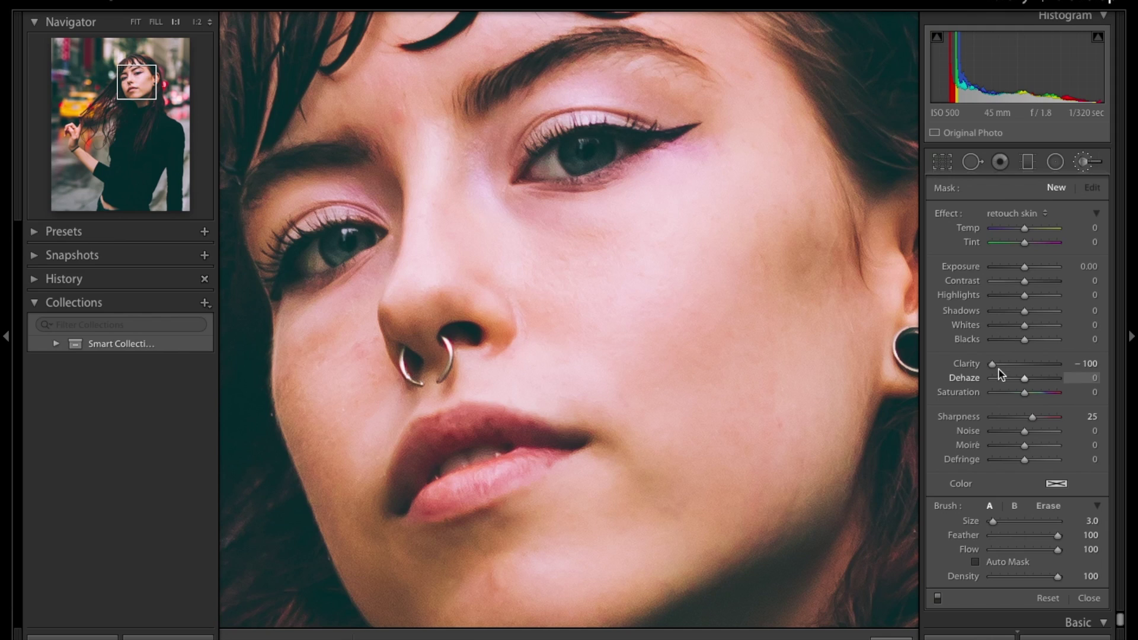
left_click_drag(992, 364, 1007, 365)
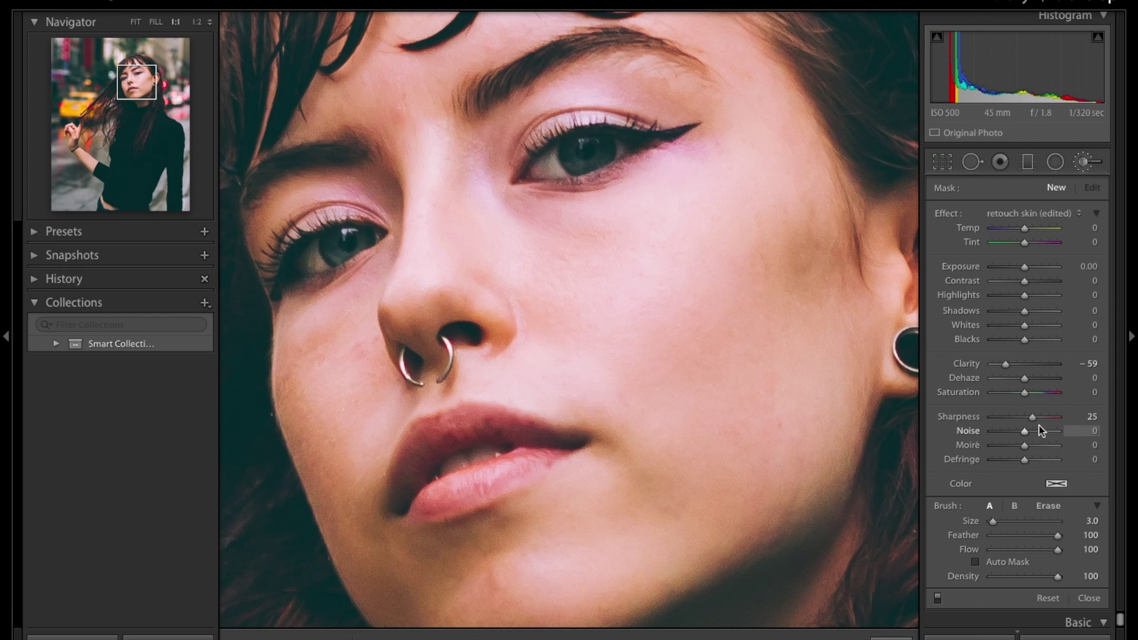
left_click_drag(1032, 419, 1037, 432)
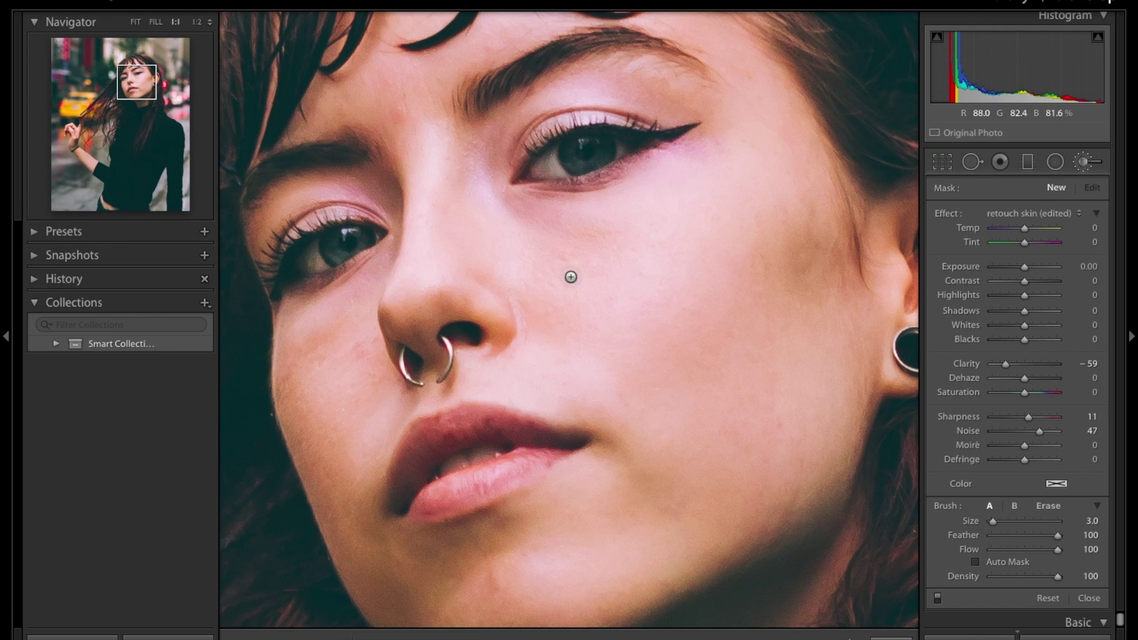
Brush the skin retouch over the large cheek, temple and jaw at size 23, setting its exposure to 0.20
scroll(652, 299, "up", 5)
scroll(652, 299, "up", 1)
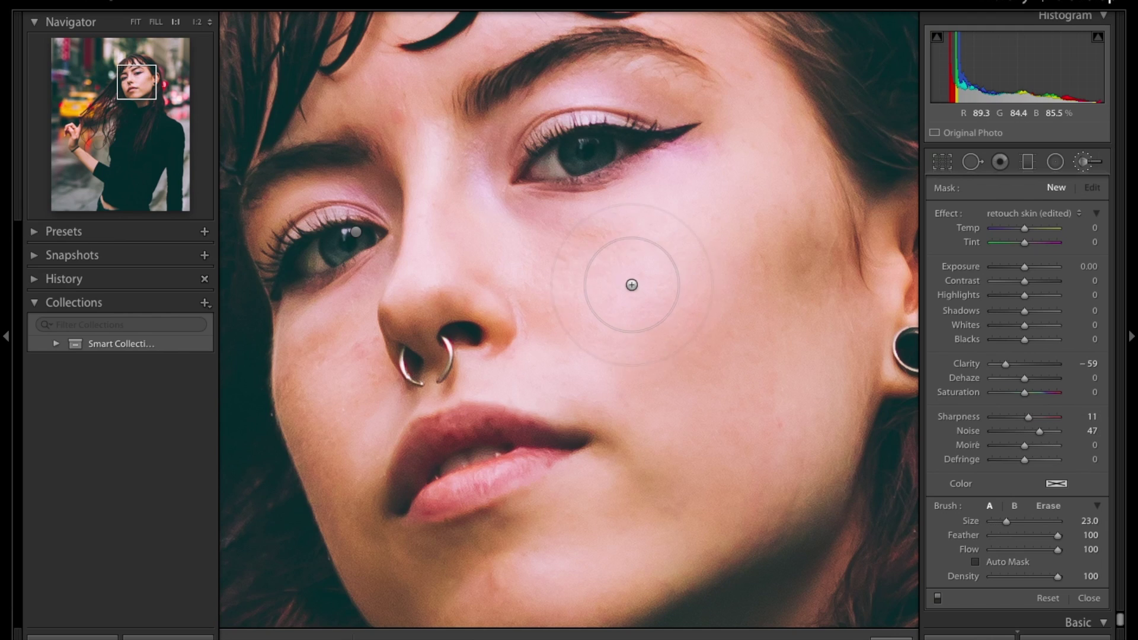
mouse_move(611, 251)
left_mouse_down()
mouse_move(600, 253)
mouse_move(651, 270)
left_mouse_up()
left_click(1086, 267)
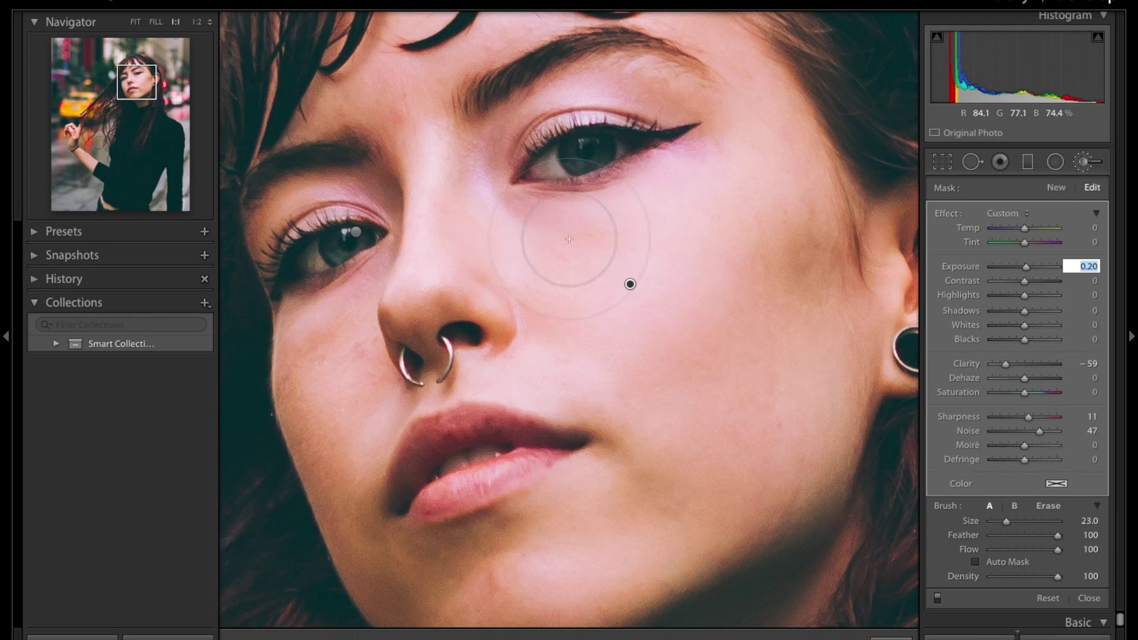
key("Return")
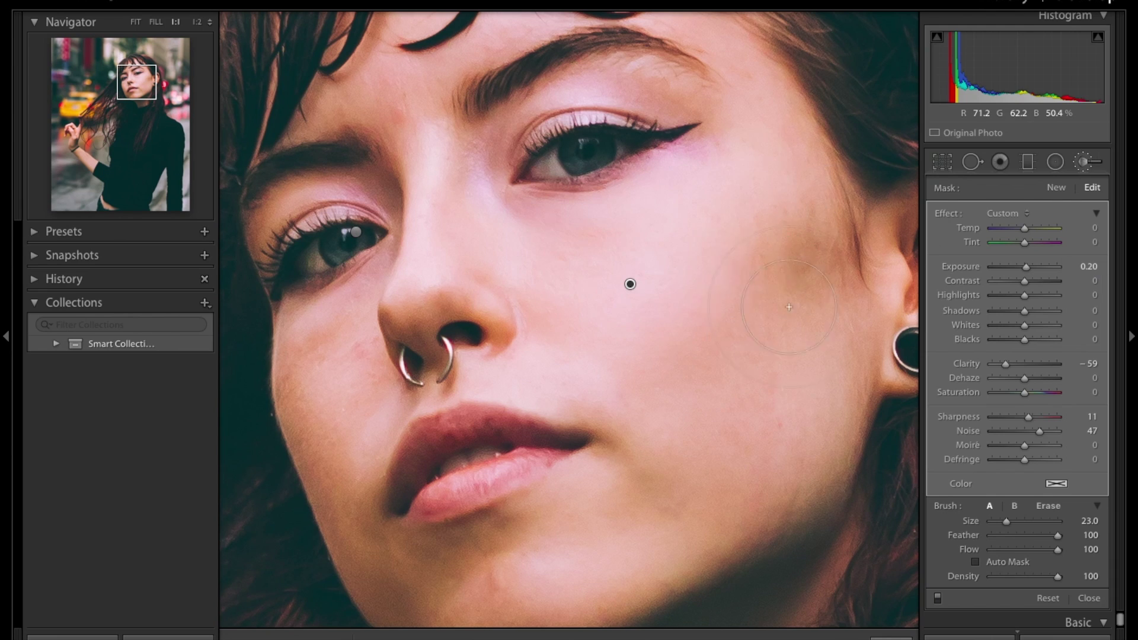
mouse_move(771, 348)
left_mouse_down()
mouse_move(783, 239)
mouse_move(788, 328)
mouse_move(809, 212)
mouse_move(768, 374)
left_mouse_up()
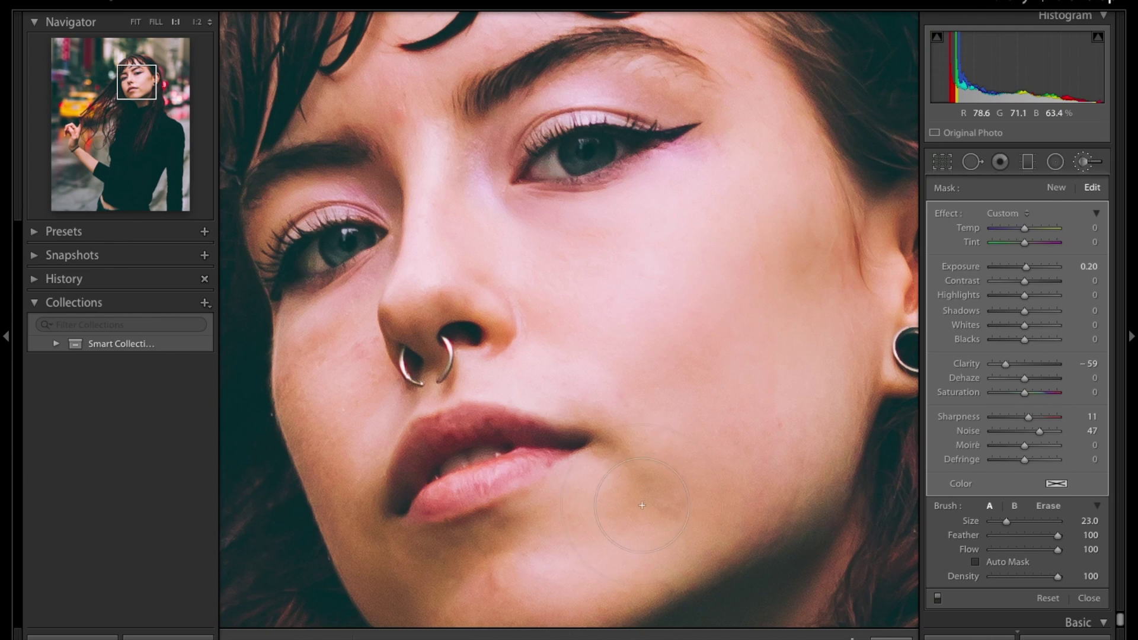
left_click_drag(629, 446, 670, 602)
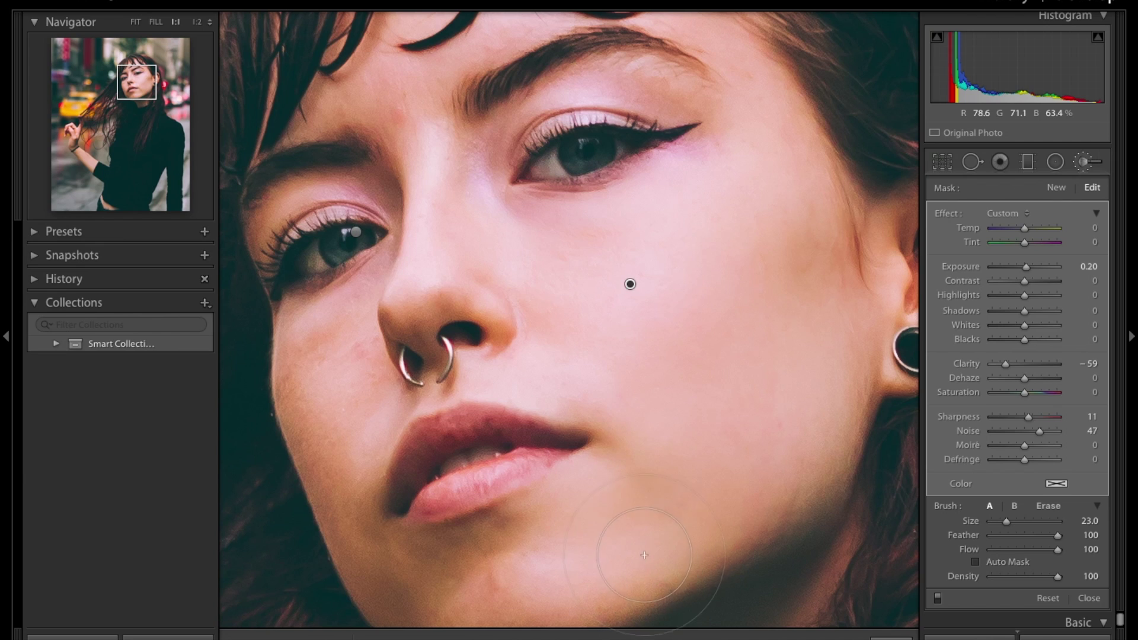
mouse_move(627, 562)
left_mouse_down()
mouse_move(779, 544)
mouse_move(757, 581)
mouse_move(691, 624)
mouse_move(595, 604)
mouse_move(631, 589)
mouse_move(706, 598)
mouse_move(740, 497)
mouse_move(756, 420)
mouse_move(701, 300)
mouse_move(669, 282)
left_mouse_up()
Extend the skin retouch over the chin, neck, far cheek and nose, reducing the brush size to 15 and 14 for the narrower areas
left_click_drag(147, 87, 135, 92)
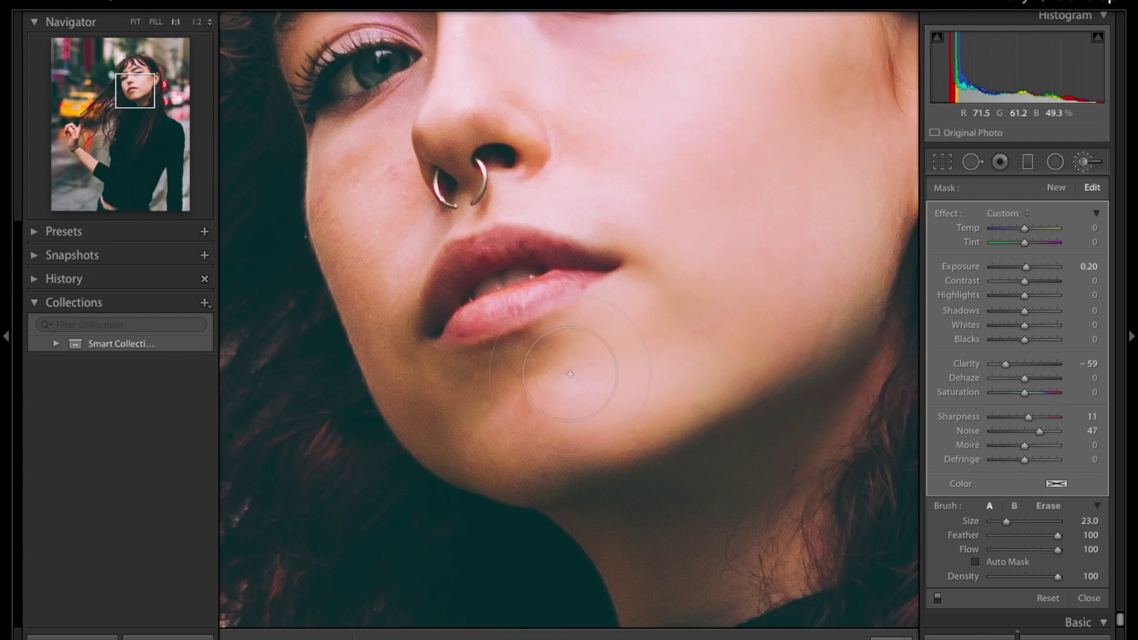
mouse_move(526, 422)
left_mouse_down()
mouse_move(648, 534)
mouse_move(646, 569)
mouse_move(706, 599)
mouse_move(679, 566)
left_mouse_up()
mouse_move(492, 410)
left_mouse_down()
mouse_move(518, 401)
mouse_move(470, 397)
mouse_move(518, 391)
mouse_move(426, 405)
mouse_move(466, 409)
mouse_move(438, 411)
left_mouse_up()
scroll(350, 218, "down", 5)
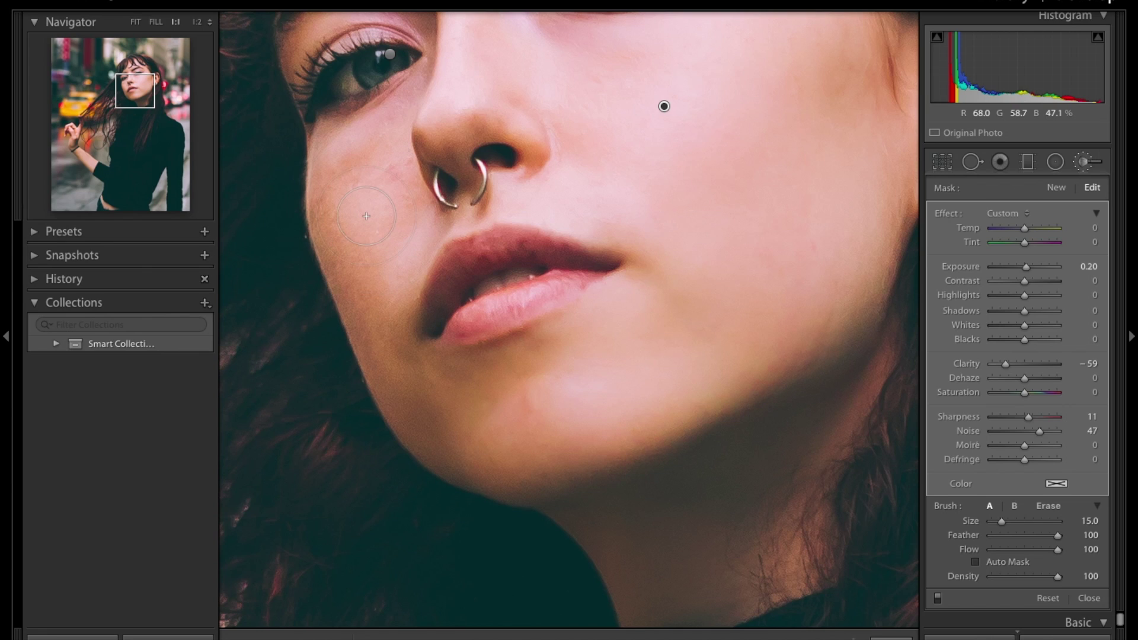
mouse_move(361, 173)
left_mouse_down()
mouse_move(357, 303)
mouse_move(392, 392)
mouse_move(404, 406)
mouse_move(366, 263)
mouse_move(366, 324)
mouse_move(405, 395)
mouse_move(437, 428)
mouse_move(453, 424)
mouse_move(389, 335)
mouse_move(383, 361)
mouse_move(350, 238)
left_mouse_up()
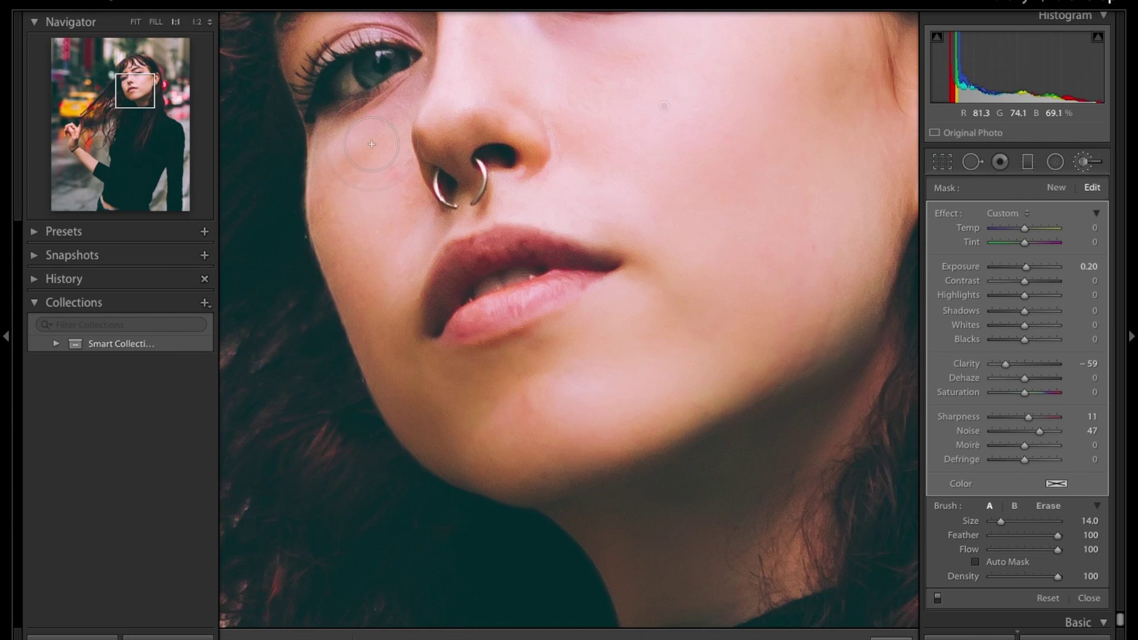
mouse_move(452, 118)
left_mouse_down()
mouse_move(455, 155)
mouse_move(458, 134)
mouse_move(500, 102)
mouse_move(542, 102)
left_mouse_up()
Paint the skin retouch over the nose bridge, the brow area and the forehead between the hair strands, reducing the brush to size 7
left_click(139, 77)
left_click_drag(139, 77, 134, 74)
mouse_move(450, 246)
left_mouse_down()
mouse_move(434, 215)
mouse_move(472, 310)
mouse_move(527, 381)
mouse_move(692, 420)
mouse_move(732, 377)
mouse_move(758, 374)
left_mouse_up()
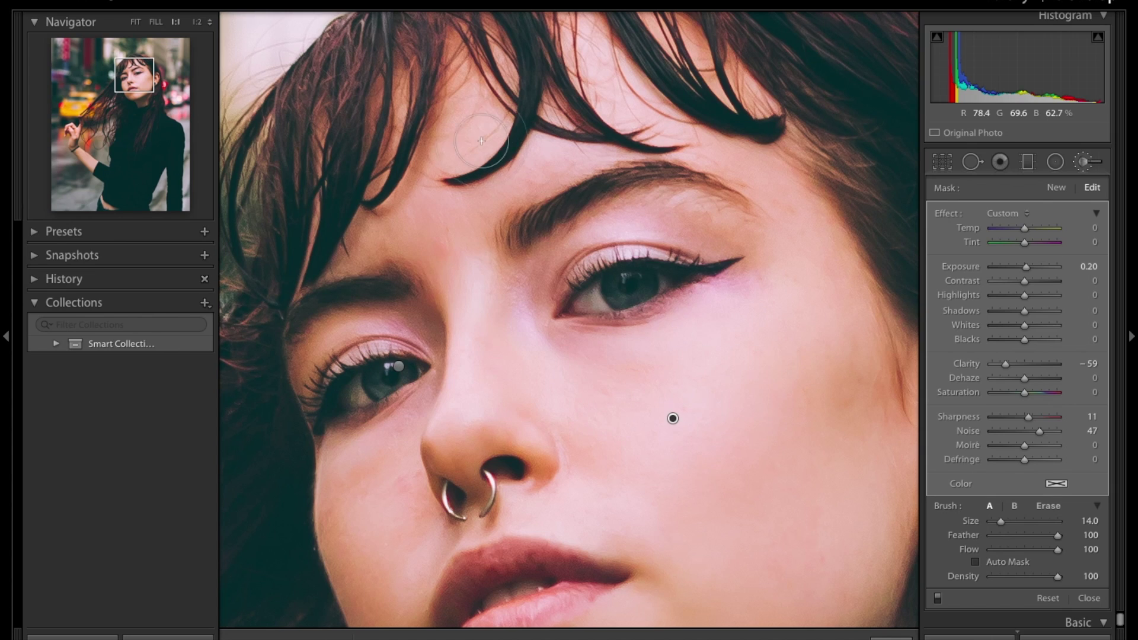
scroll(464, 123, "down", 3)
left_click_drag(465, 123, 464, 99)
left_click_drag(379, 222, 361, 244)
left_click_drag(444, 234, 552, 150)
mouse_move(604, 68)
left_mouse_down()
mouse_move(588, 24)
mouse_move(594, 72)
mouse_move(675, 128)
left_mouse_up()
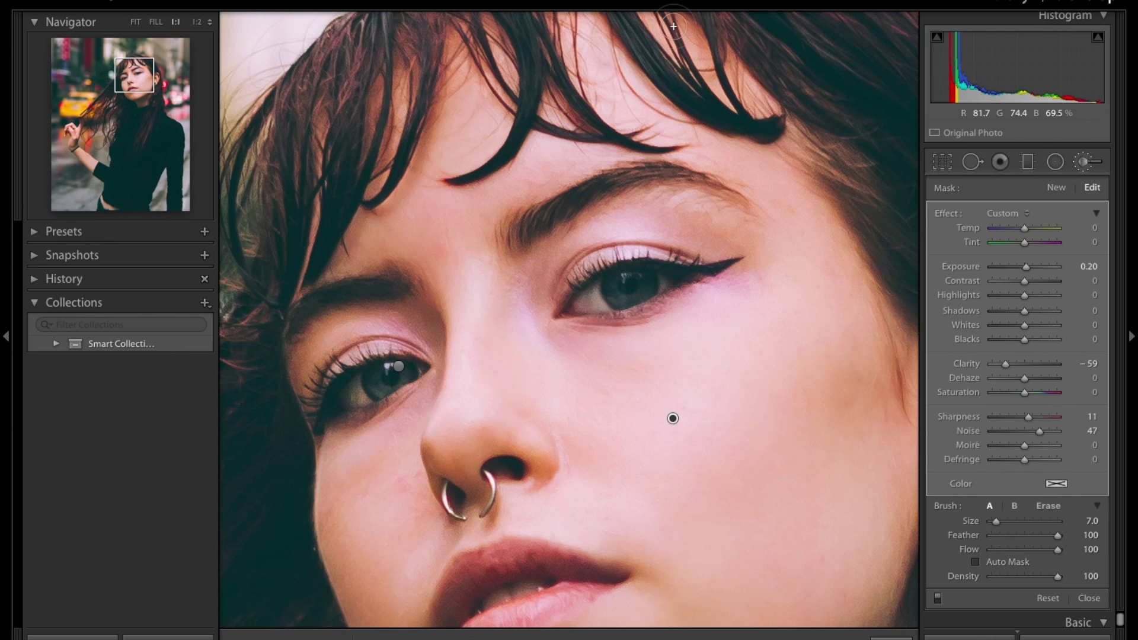
mouse_move(691, 25)
left_mouse_down()
mouse_move(703, 77)
mouse_move(725, 54)
mouse_move(733, 81)
mouse_move(666, 21)
left_mouse_up()
left_click_drag(740, 84, 673, 25)
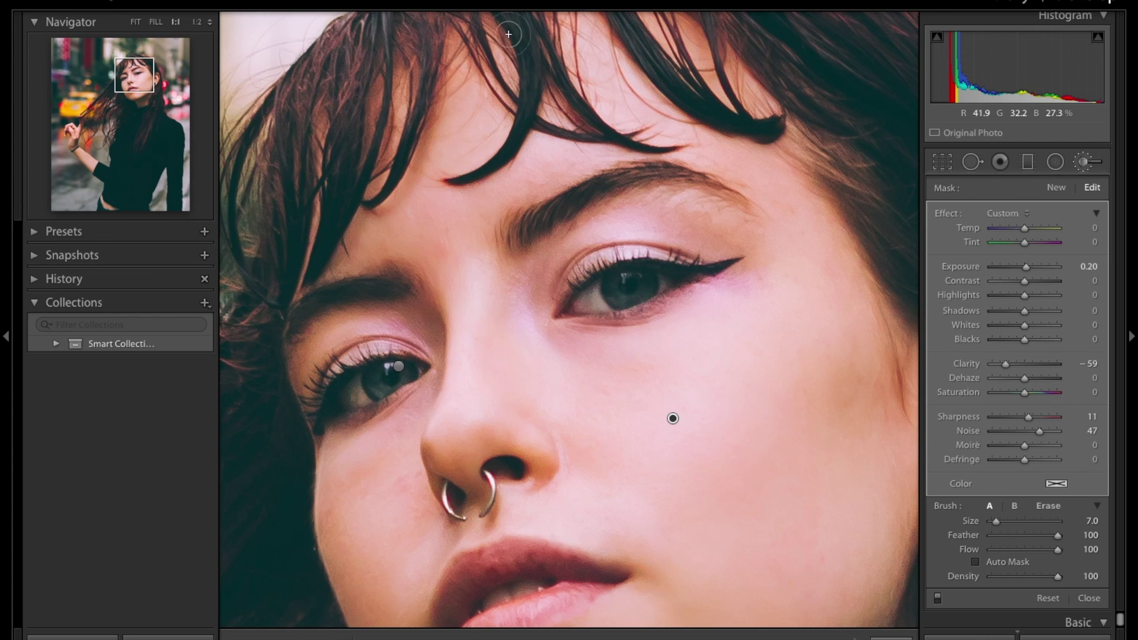
mouse_move(376, 230)
left_mouse_down()
mouse_move(364, 237)
mouse_move(462, 326)
mouse_move(483, 334)
mouse_move(494, 311)
mouse_move(521, 348)
mouse_move(382, 450)
mouse_move(439, 406)
mouse_move(460, 362)
mouse_move(421, 311)
mouse_move(481, 404)
mouse_move(643, 432)
mouse_move(785, 474)
left_mouse_up()
left_click_drag(840, 585, 839, 588)
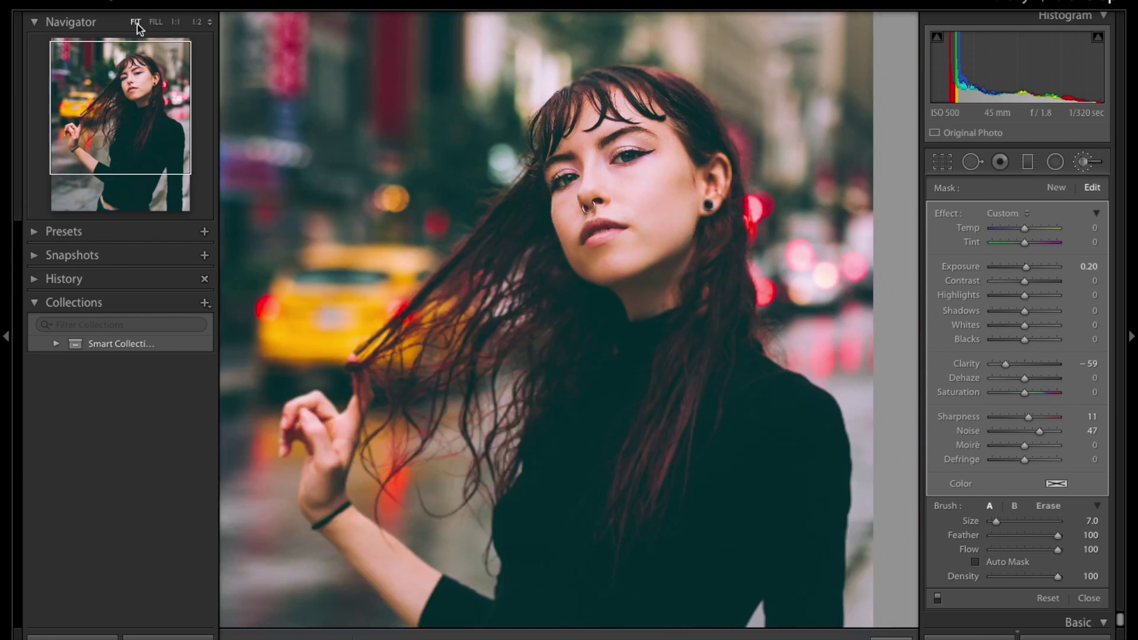
Fit the whole photo in view and soften the skin retouch to clarity -16 and noise 2
left_click(136, 23)
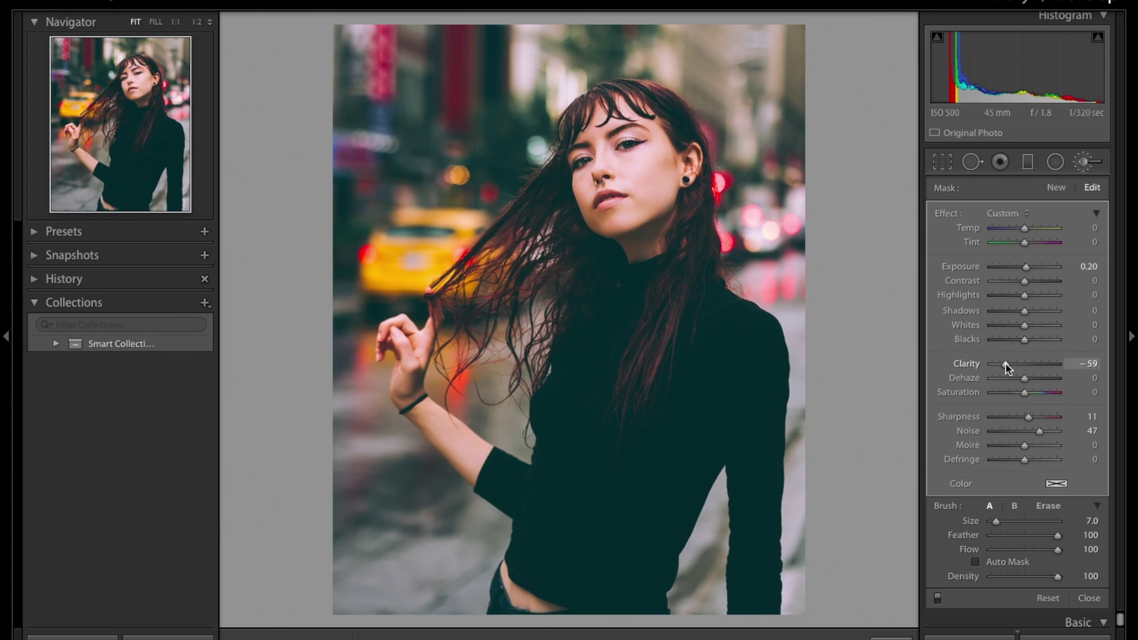
left_click_drag(1007, 362, 1019, 364)
left_click_drag(1016, 366, 1021, 367)
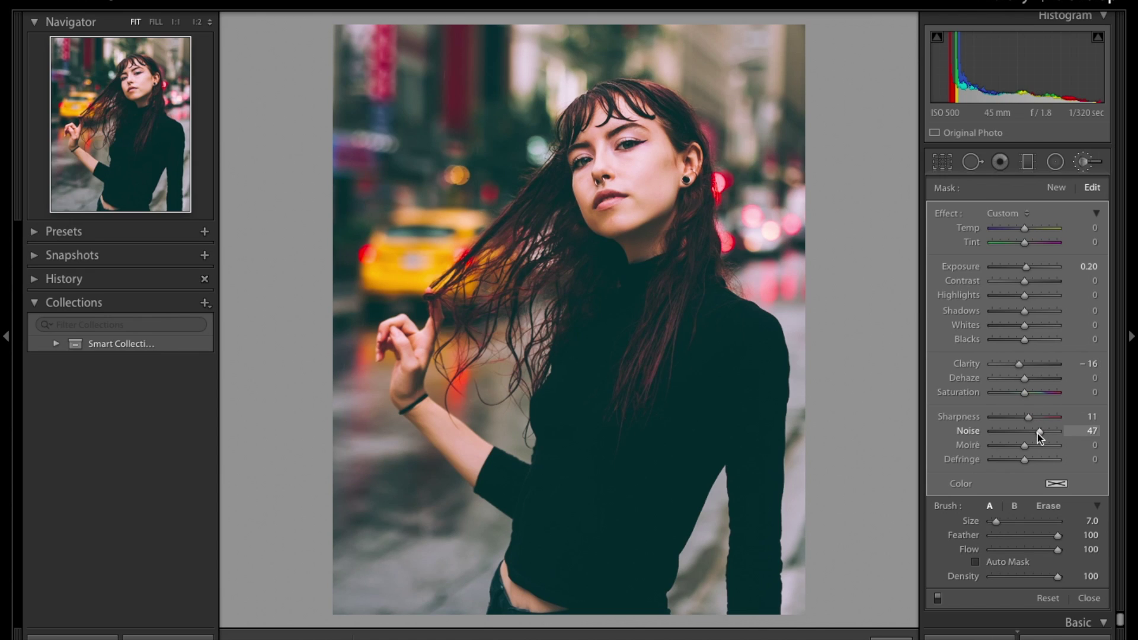
left_click_drag(1038, 432, 1023, 432)
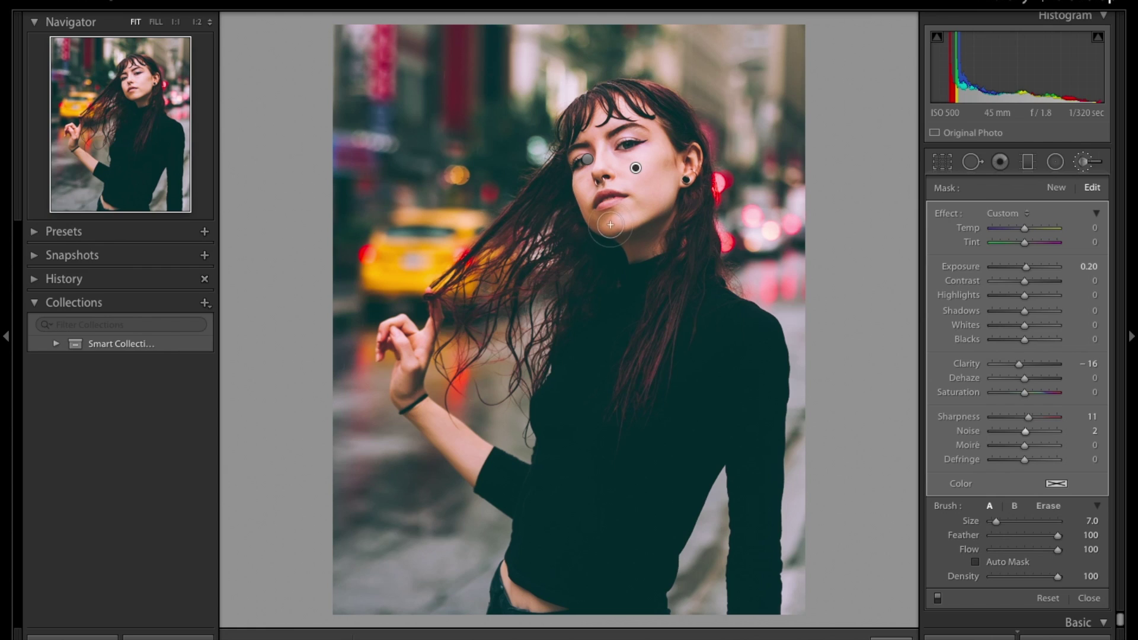
Heal the patch on the chin below the lower lip with a Spot Removal stroke of size 28
left_click(972, 161)
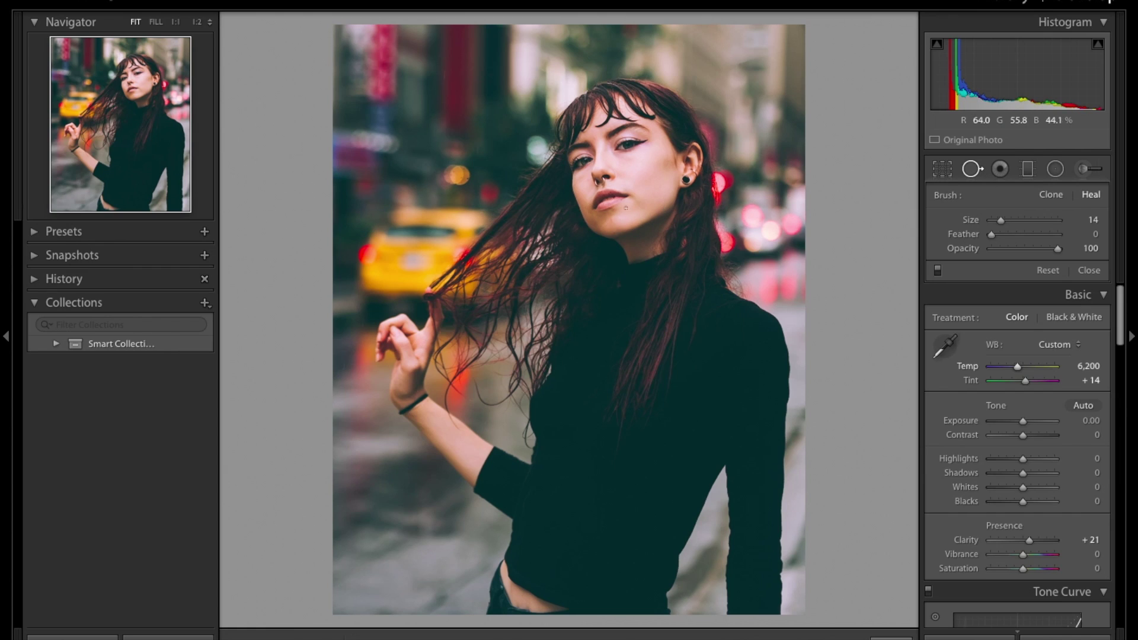
left_click_drag(611, 220, 614, 222)
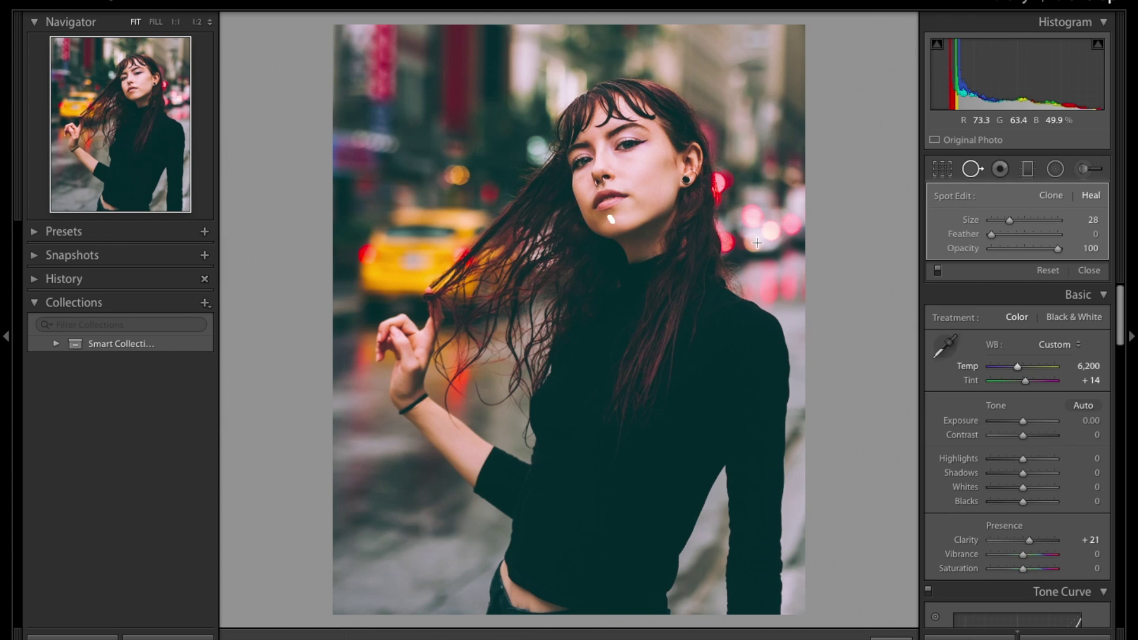